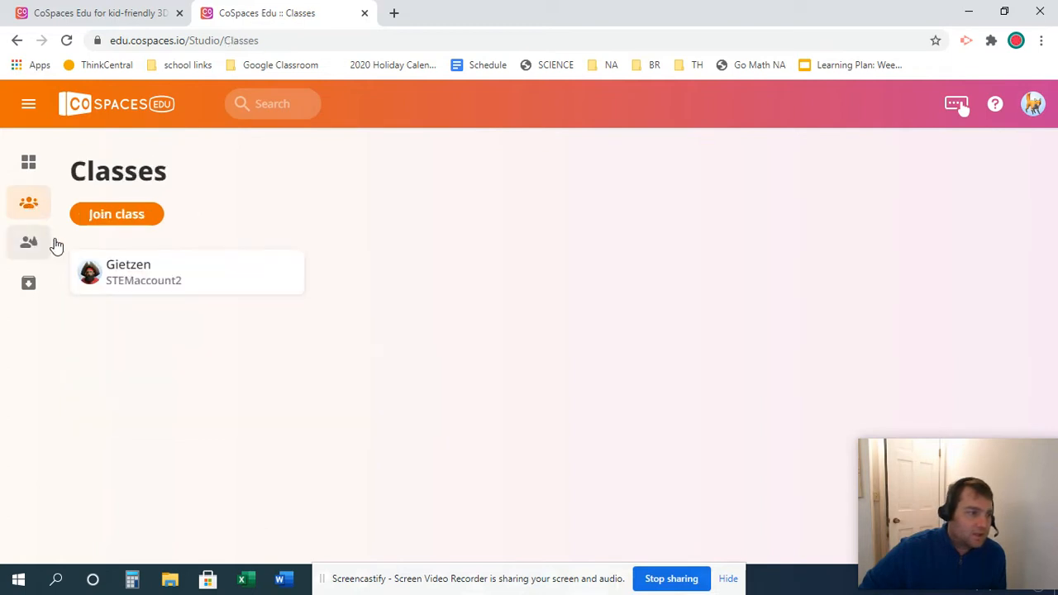
# Step: Open the listed class and reset its Maze assignment to start over
pyautogui.click(145, 274)
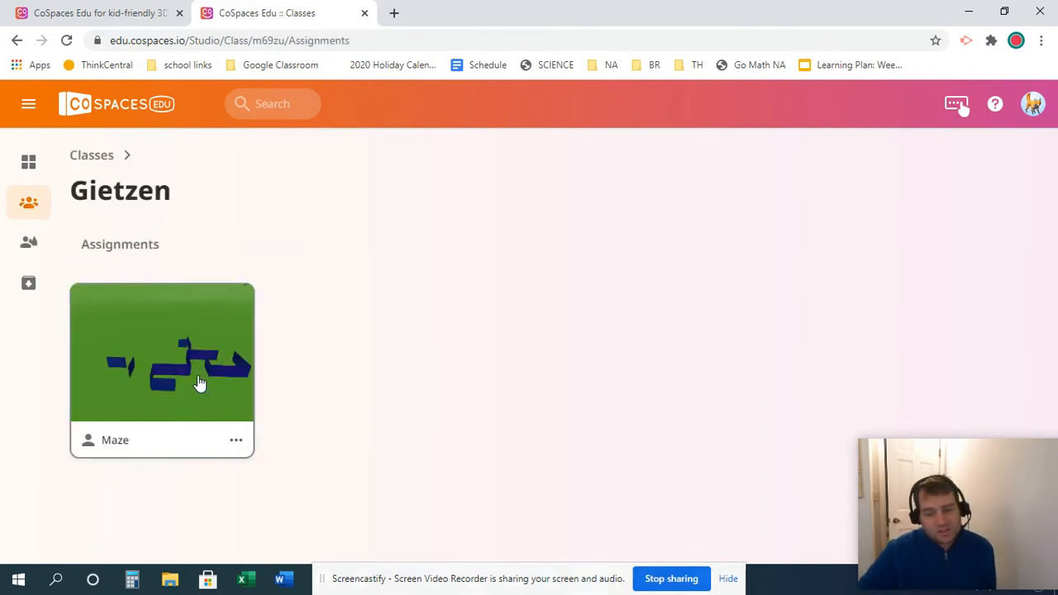
pyautogui.click(236, 443)
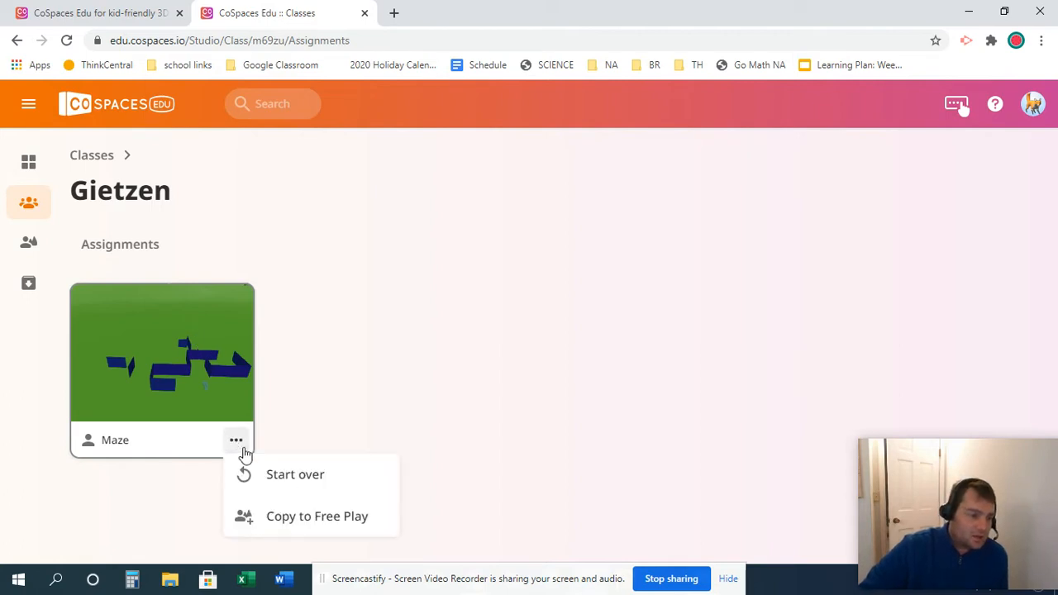
pyautogui.click(308, 476)
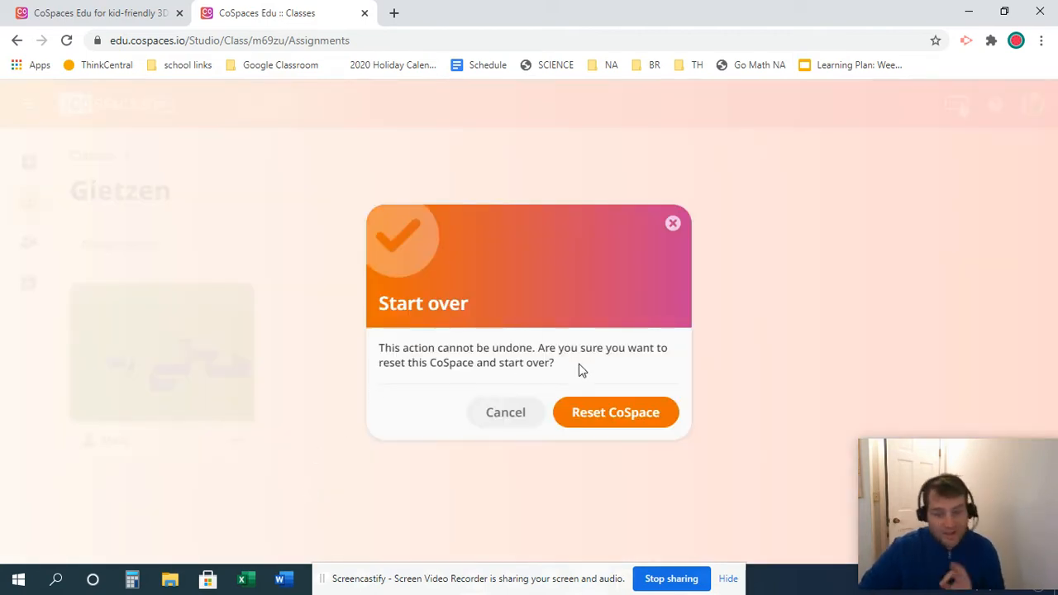
pyautogui.click(643, 419)
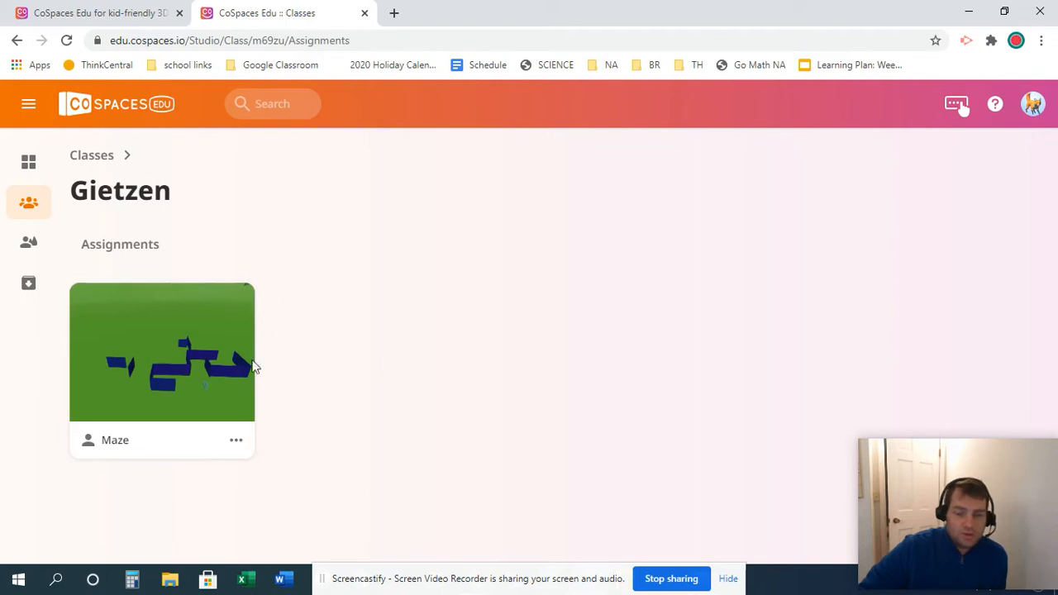
# Step: Open the Maze assignment and move the camera along the center line toward the foreground
pyautogui.click(152, 366)
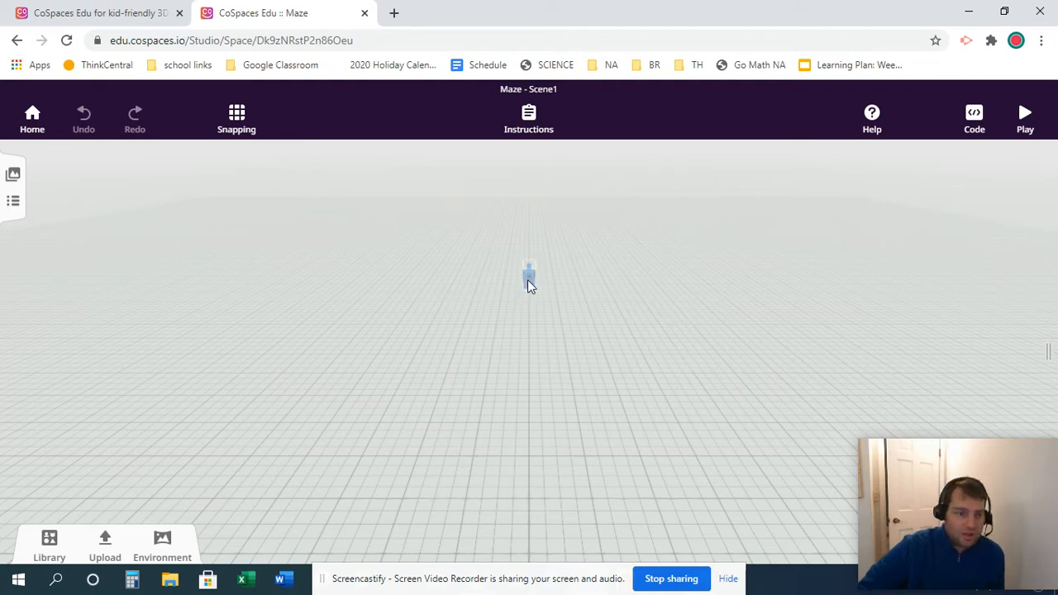
pyautogui.moveTo(527, 279); pyautogui.dragTo(524, 409)
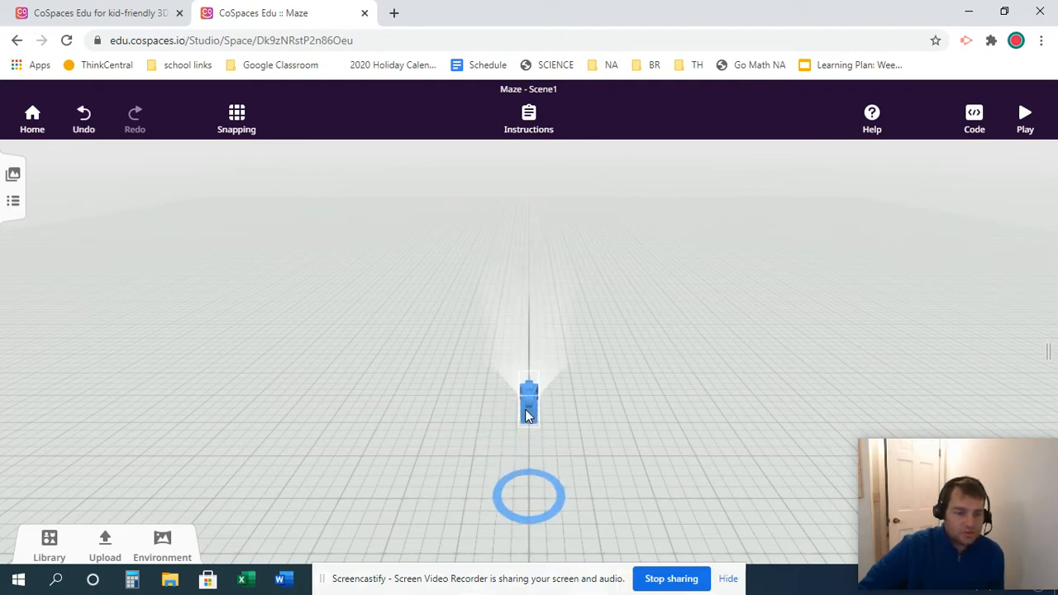
pyautogui.click(524, 409)
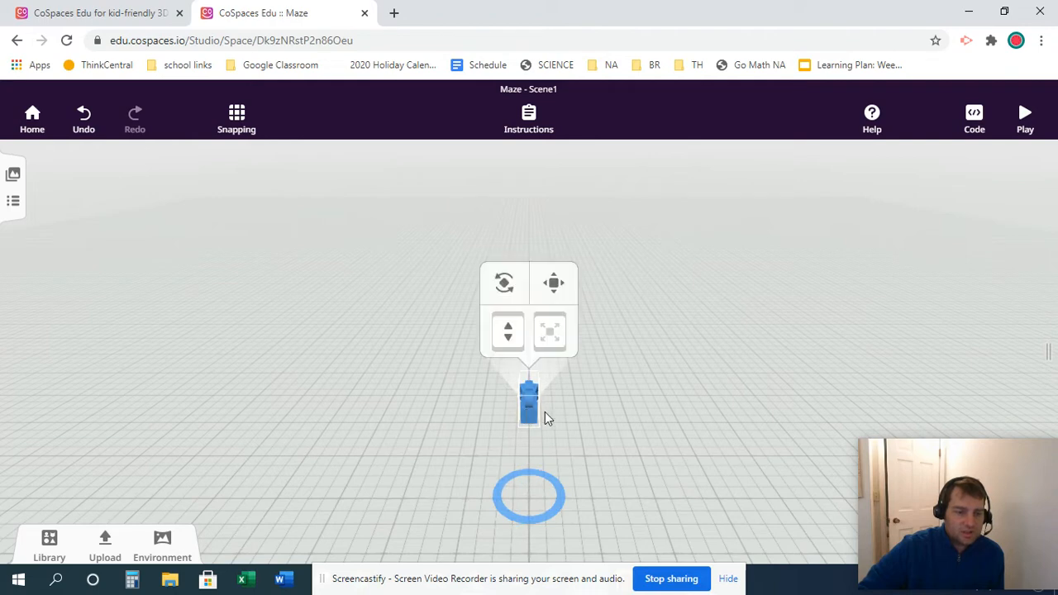
# Step: Set the snap-to-grid spacing to 0.5
pyautogui.click(242, 124)
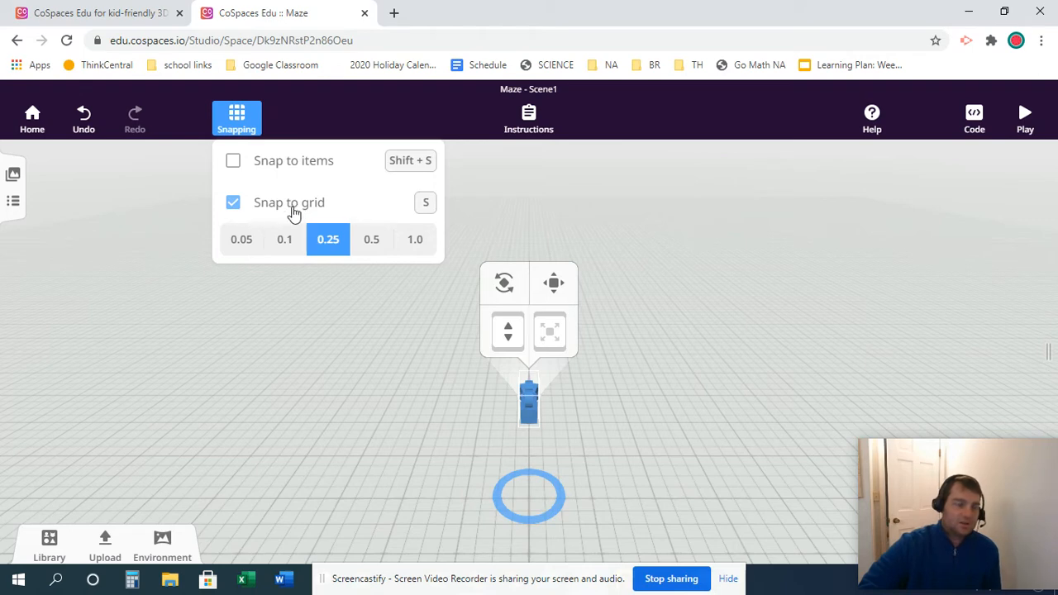
pyautogui.click(374, 241)
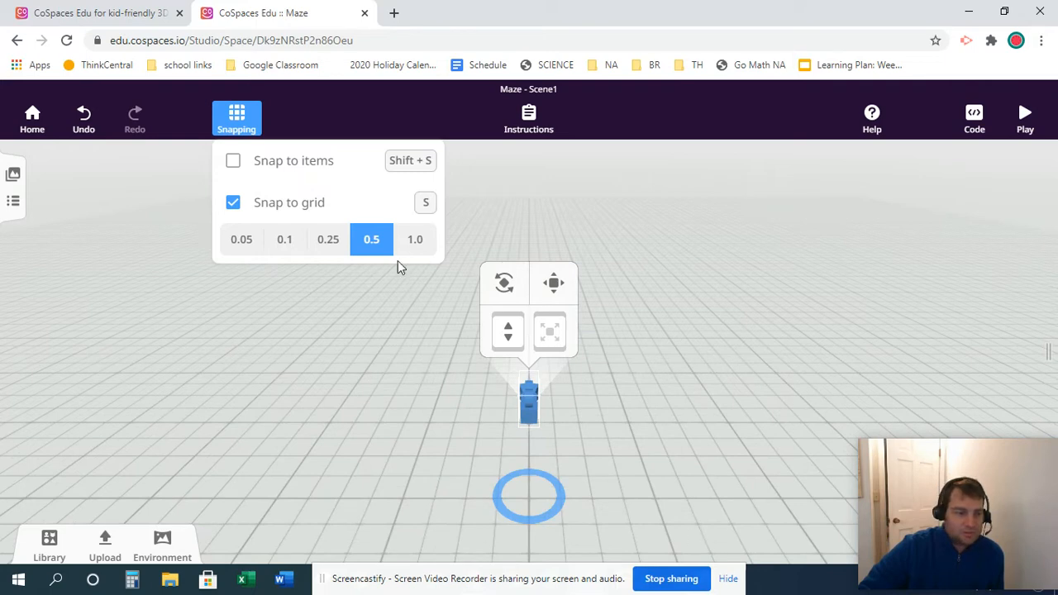
pyautogui.click(237, 118)
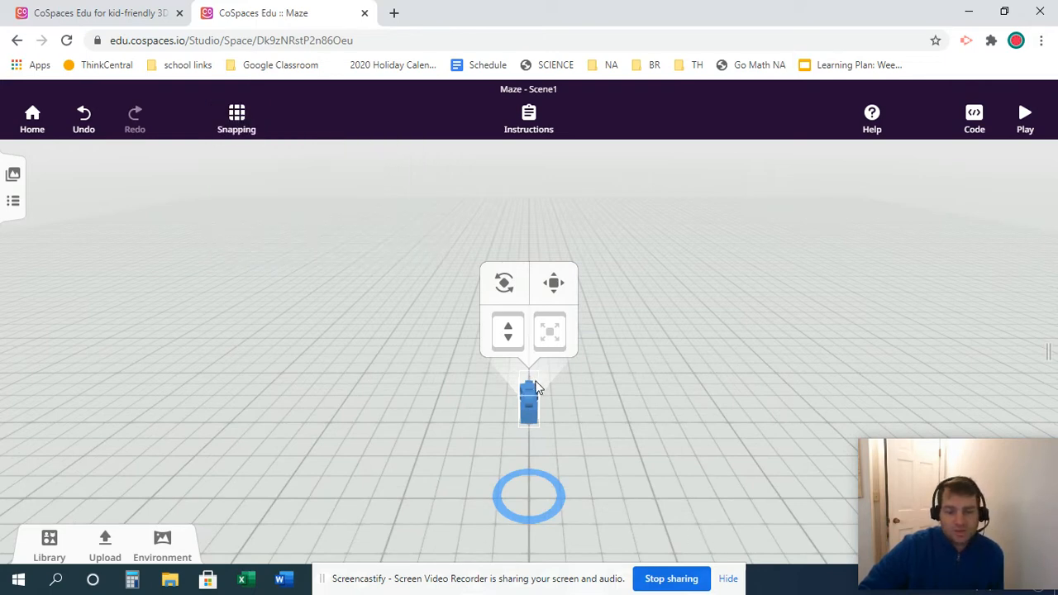
# Step: Lower the camera toward the ground
pyautogui.click(526, 435)
pyautogui.click(531, 405)
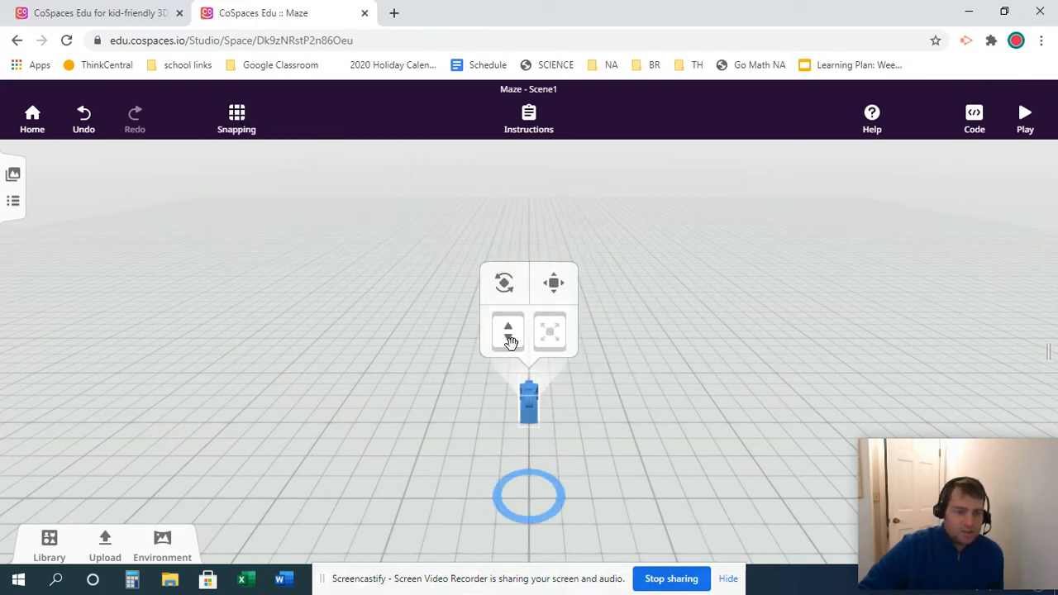
pyautogui.moveTo(510, 338); pyautogui.dragTo(530, 397)
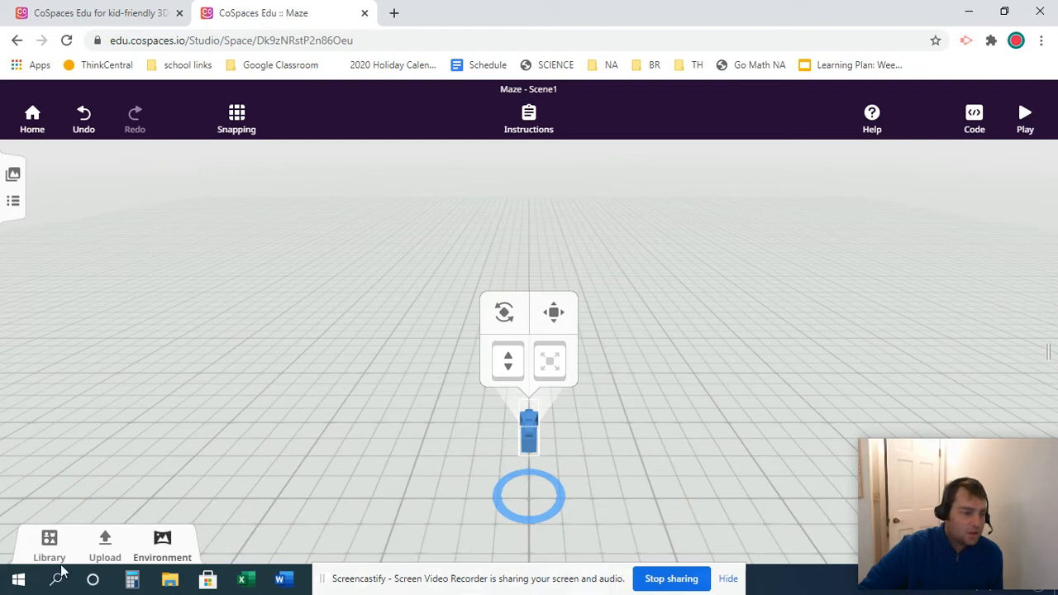
# Step: Change the scene's environment to the green jungle clearing with rocks and dense plants
pyautogui.click(163, 546)
pyautogui.click(99, 480)
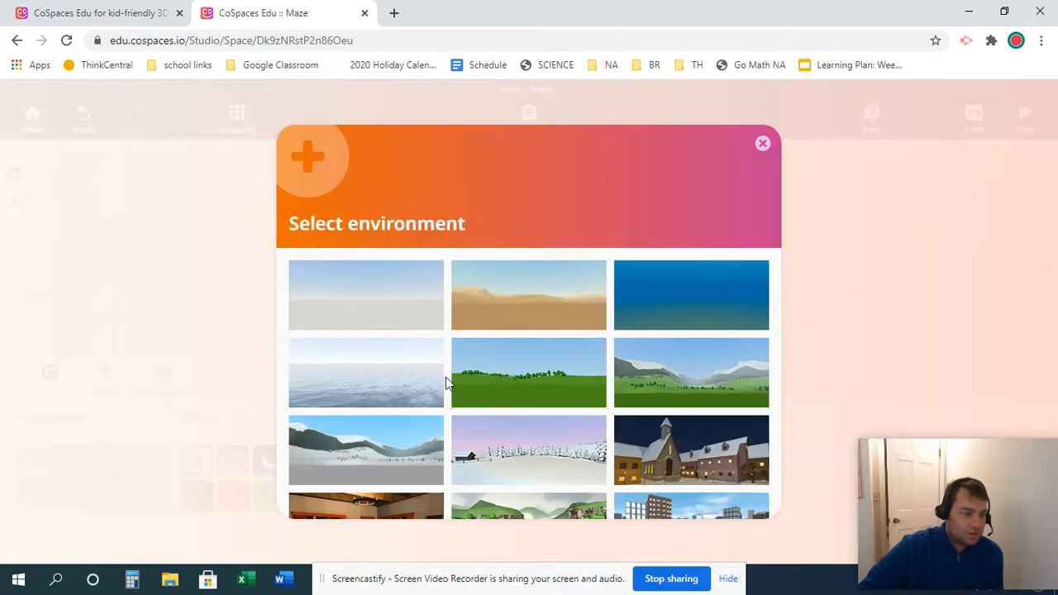
pyautogui.scroll(-1, 628, 397)
pyautogui.scroll(-2, 625, 410)
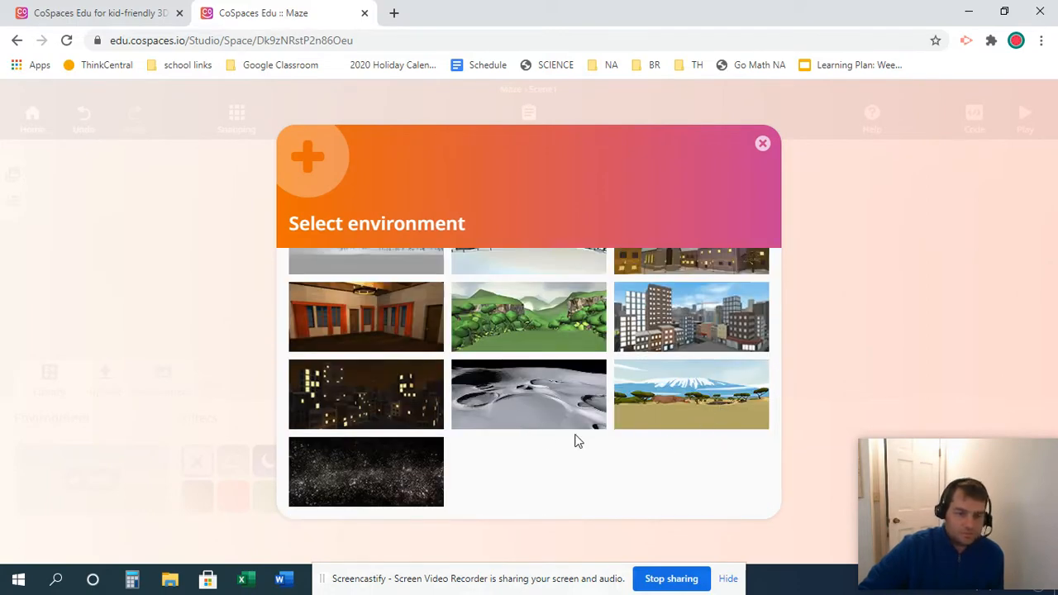
pyautogui.scroll(2, 577, 434)
pyautogui.scroll(-1, 577, 434)
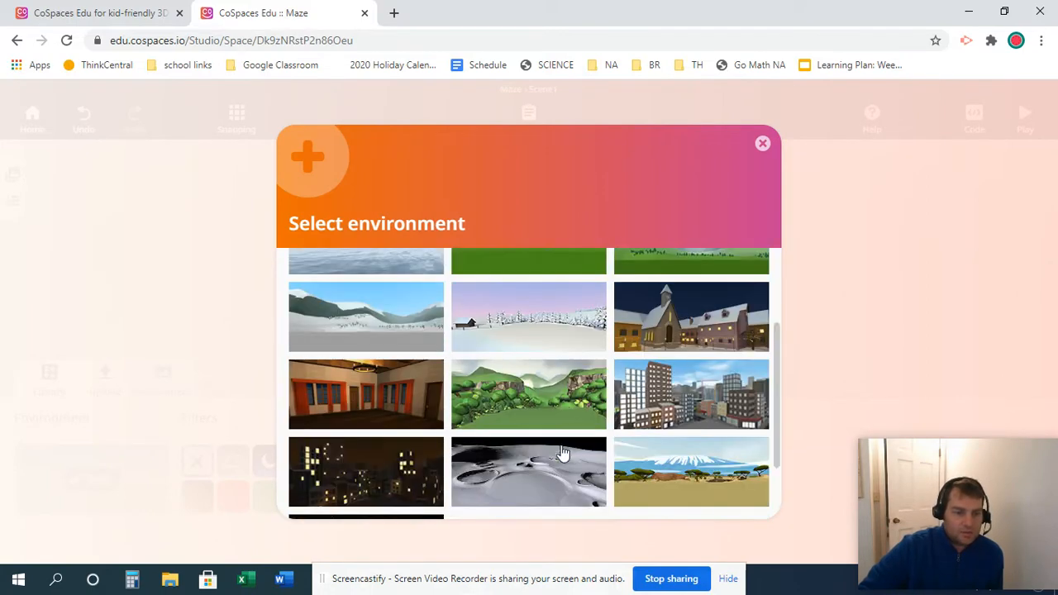
pyautogui.click(533, 399)
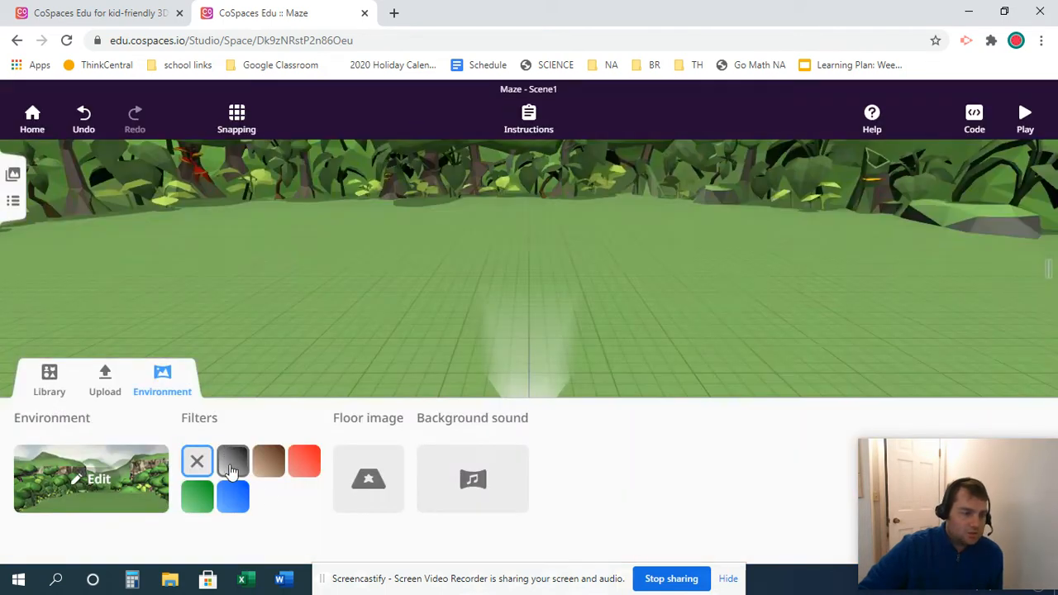
# Step: Try the dark grey filter on the jungle environment, restore the no-filter option and close the environment settings
pyautogui.click(226, 461)
pyautogui.click(196, 468)
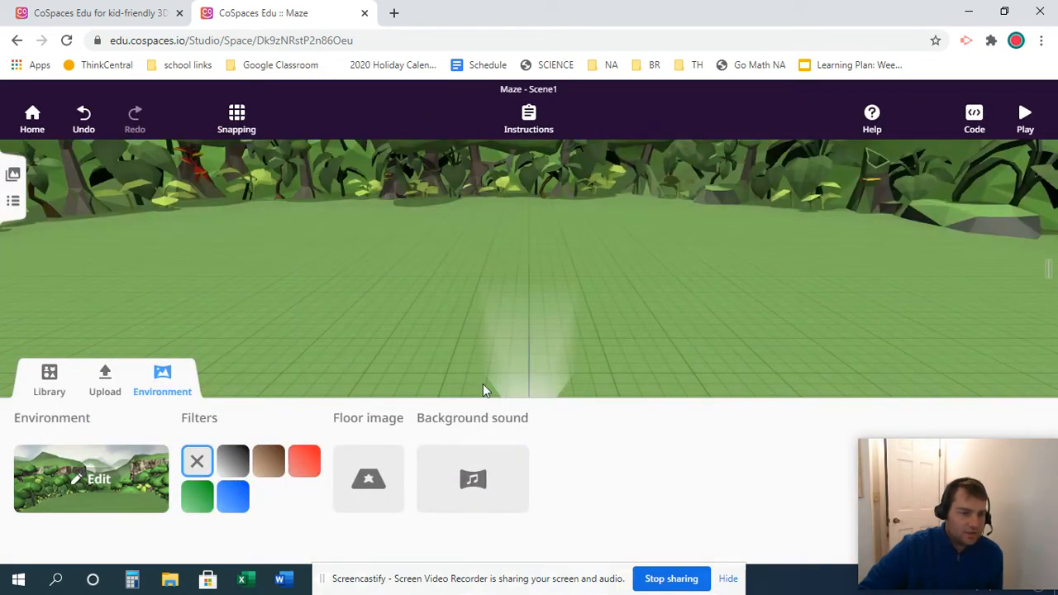
pyautogui.scroll(-3, 631, 290)
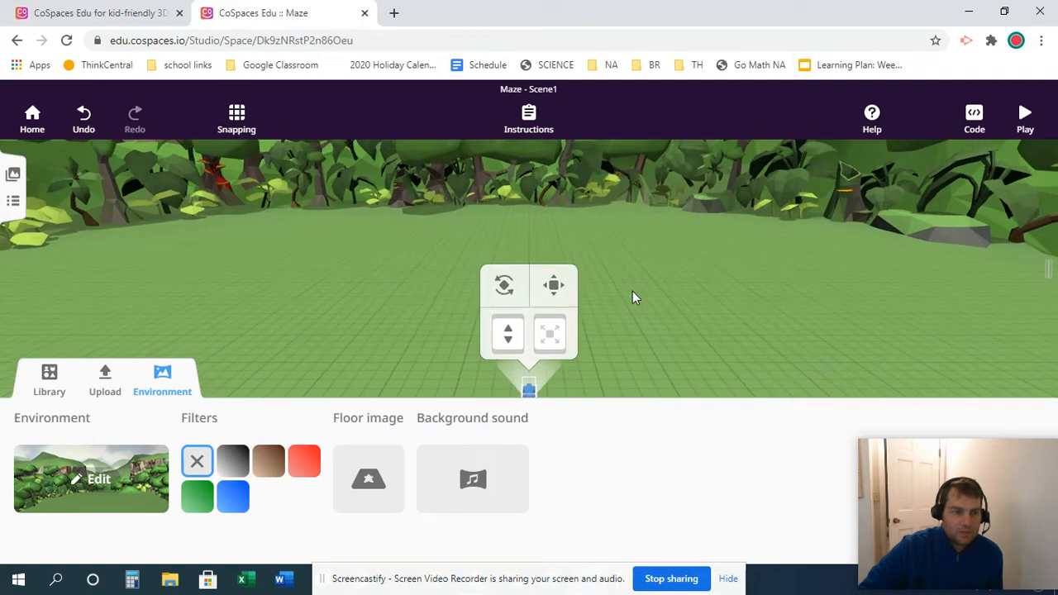
pyautogui.scroll(1, 665, 312)
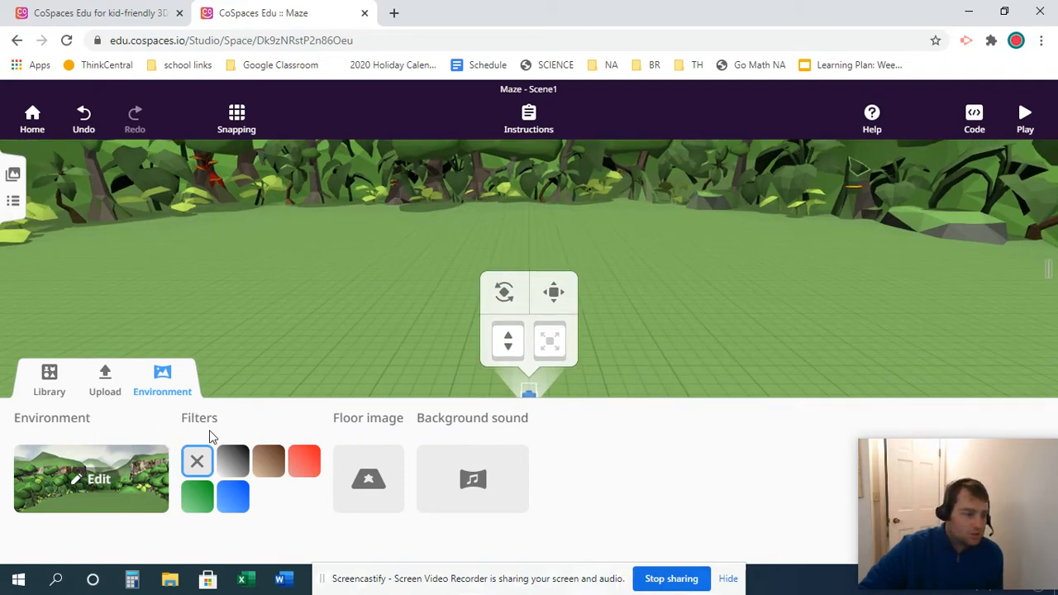
pyautogui.click(162, 379)
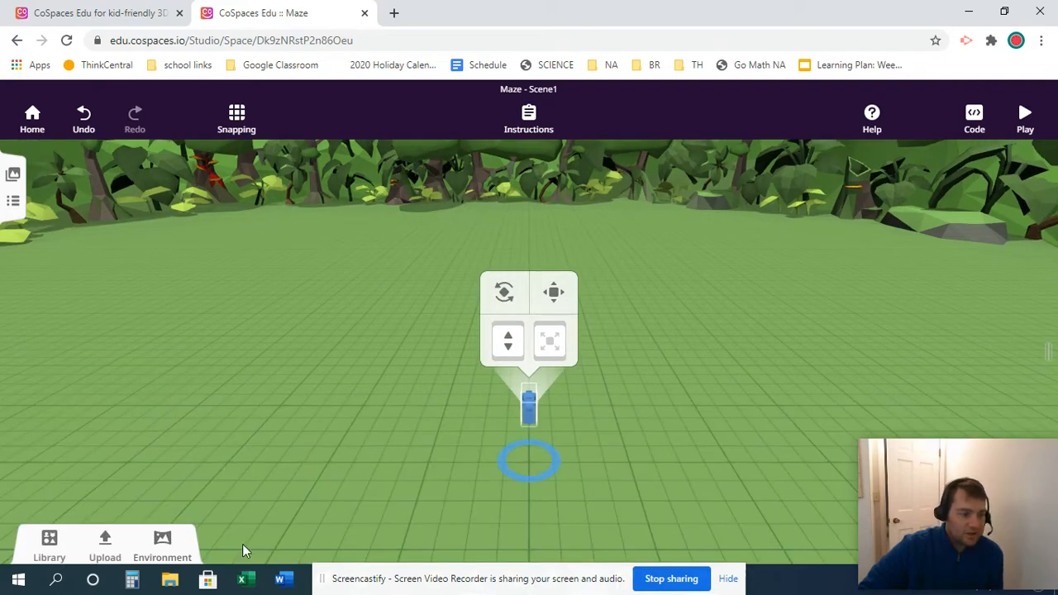
# Step: Add a brick wall from the Building category and place it on the ground just left of the camera
pyautogui.click(49, 545)
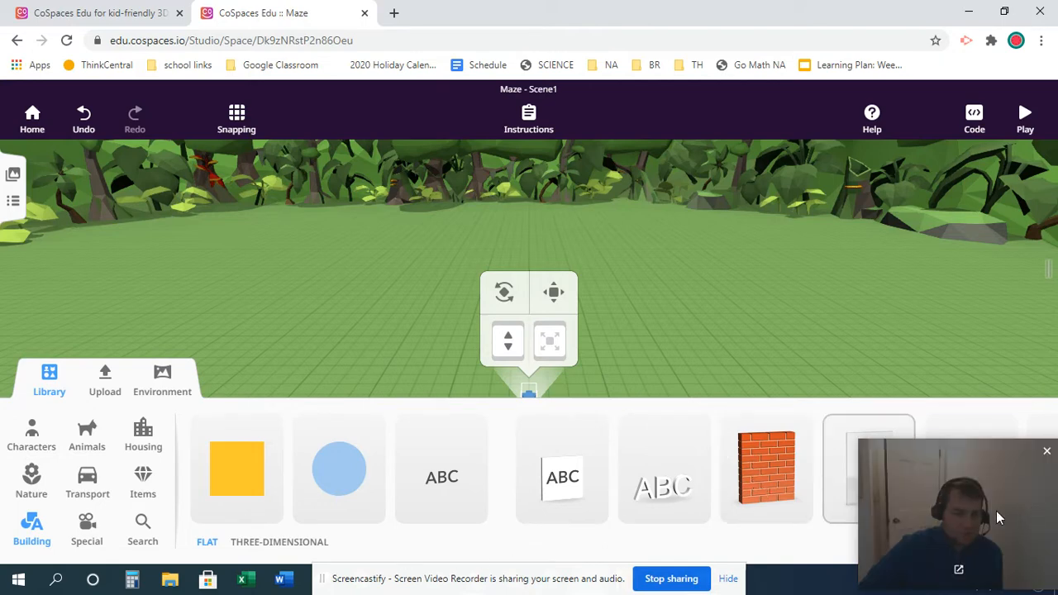
pyautogui.moveTo(997, 515); pyautogui.dragTo(936, 273)
pyautogui.click(280, 541)
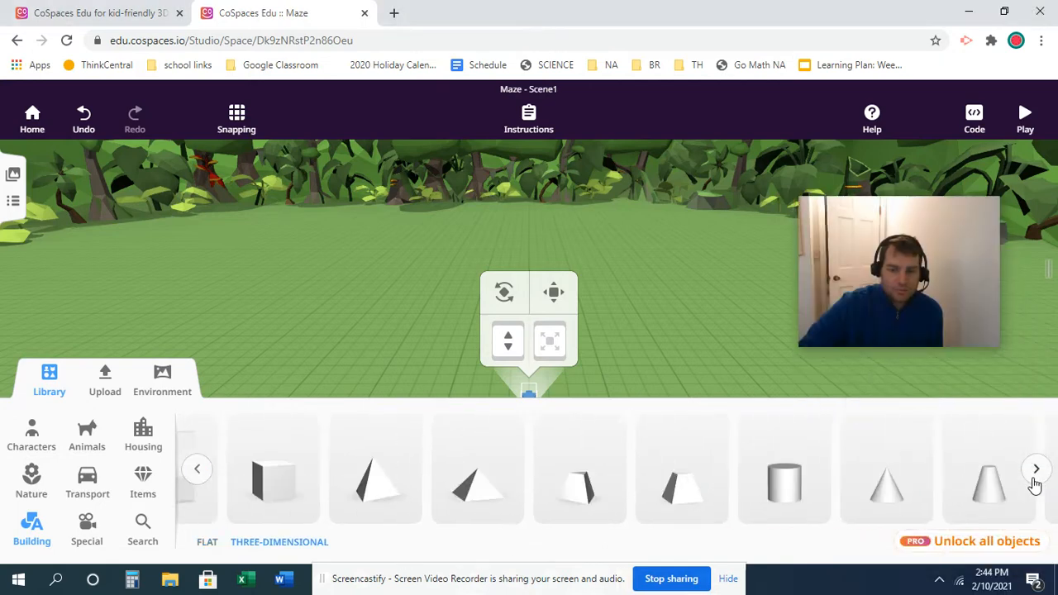
pyautogui.click(200, 471)
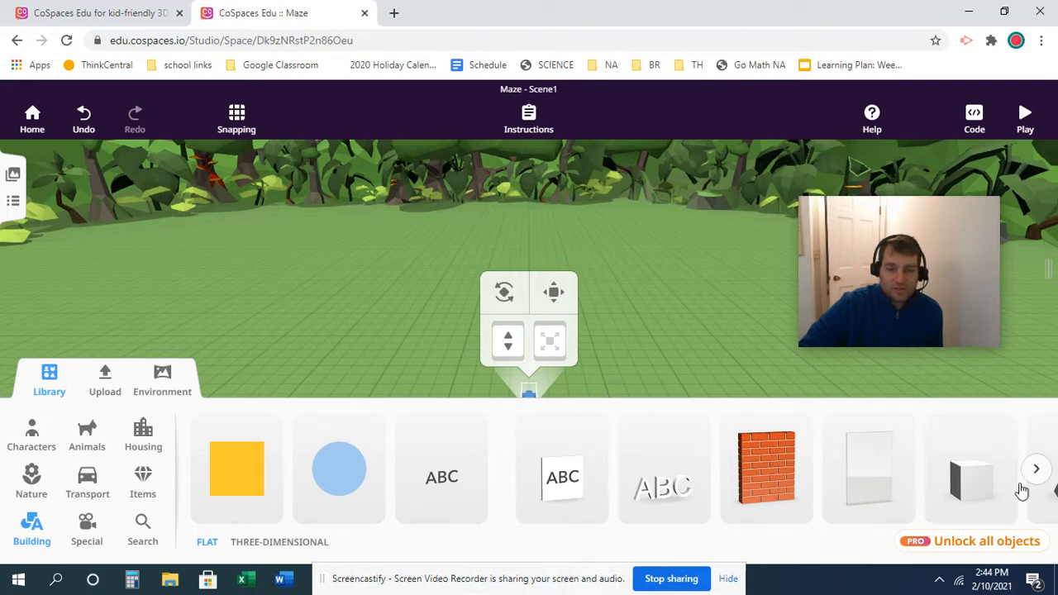
pyautogui.moveTo(764, 483); pyautogui.dragTo(355, 382)
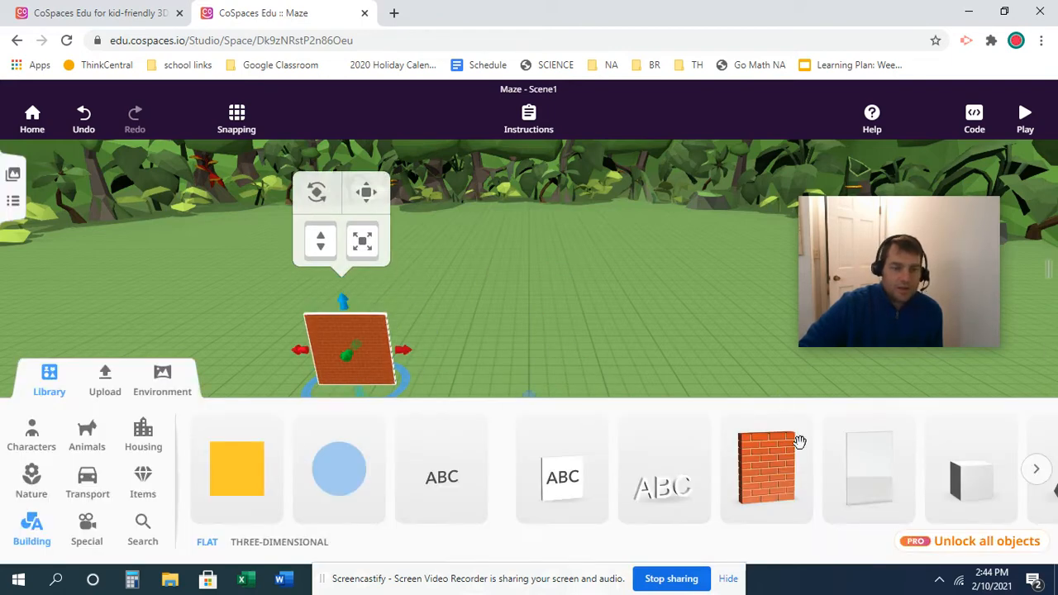
pyautogui.click(49, 380)
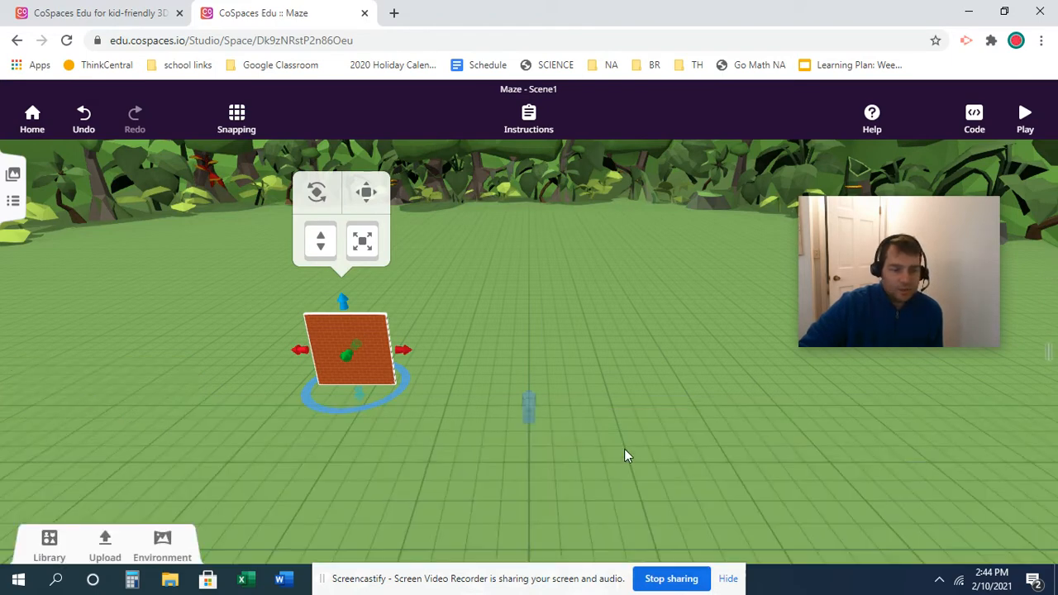
pyautogui.moveTo(901, 299); pyautogui.dragTo(982, 521)
pyautogui.moveTo(379, 366); pyautogui.dragTo(428, 377)
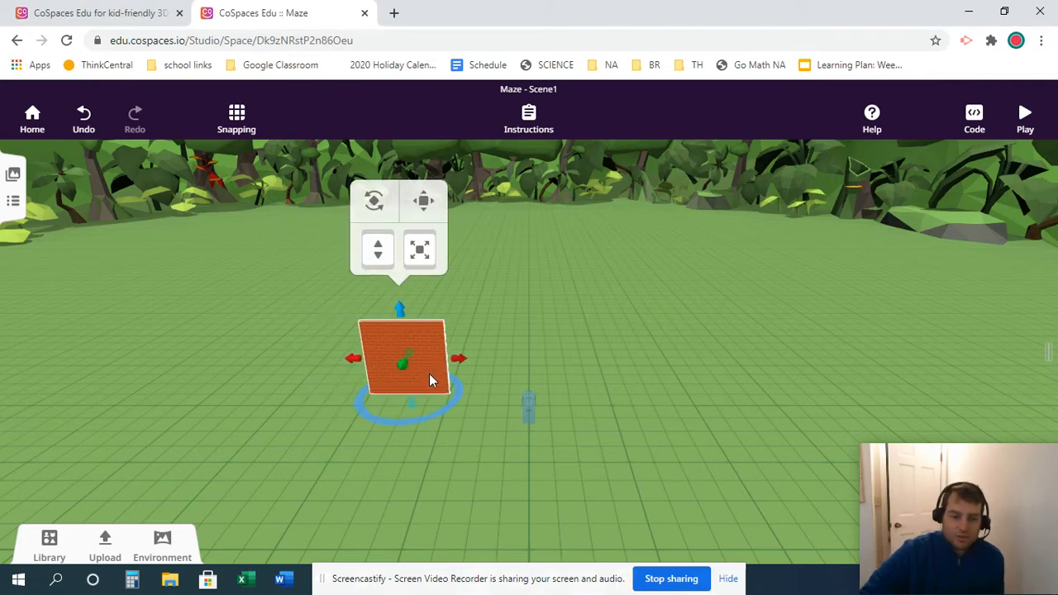
# Step: Give the brick wall the grey corrugated metal texture
pyautogui.rightClick(429, 375)
pyautogui.click(512, 353)
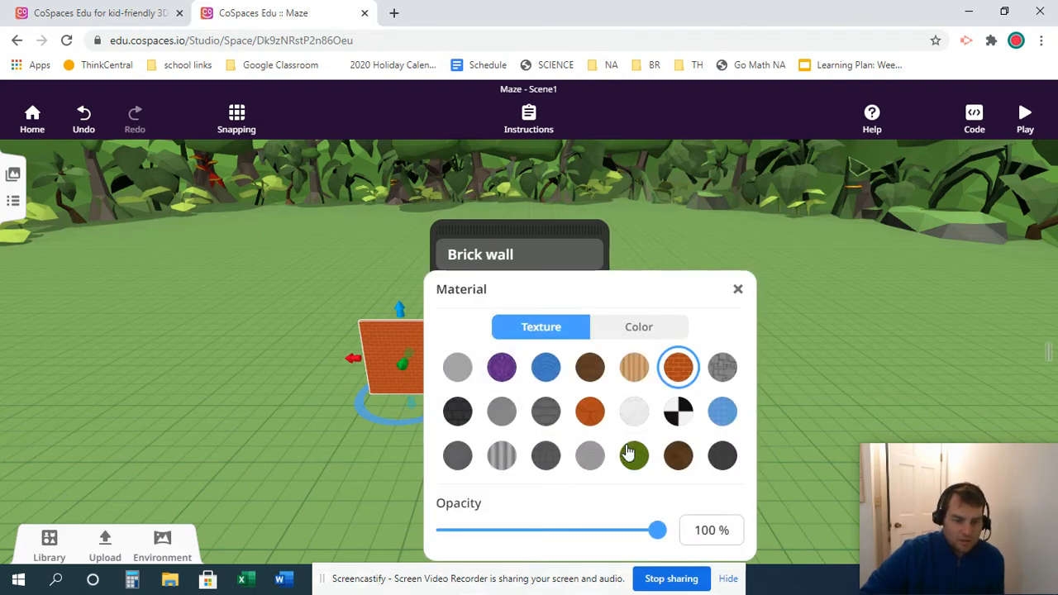
pyautogui.click(505, 462)
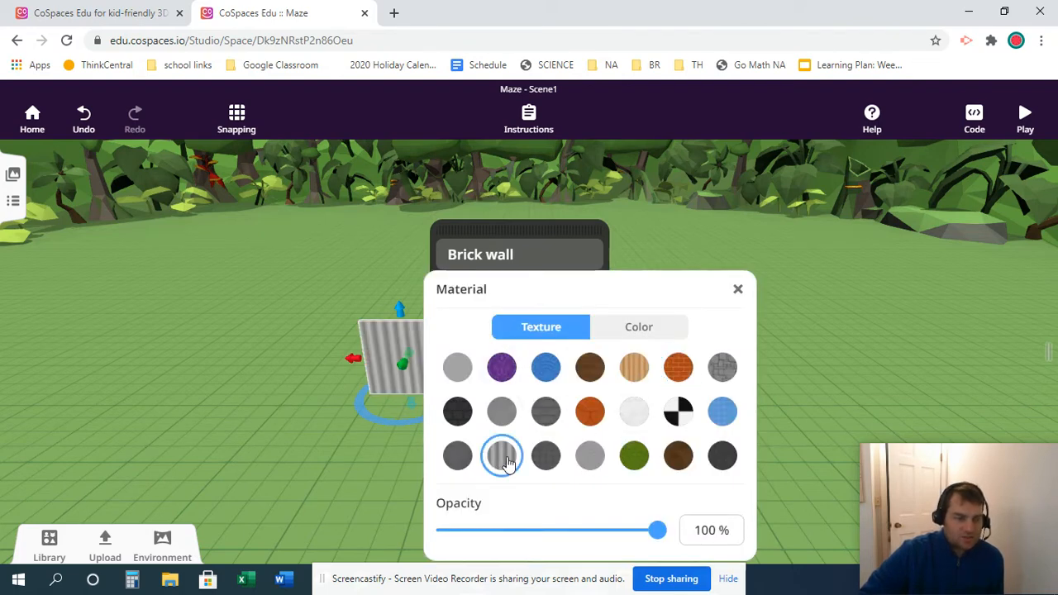
# Step: Color the wall with the custom dark grey #4A4848
pyautogui.click(660, 330)
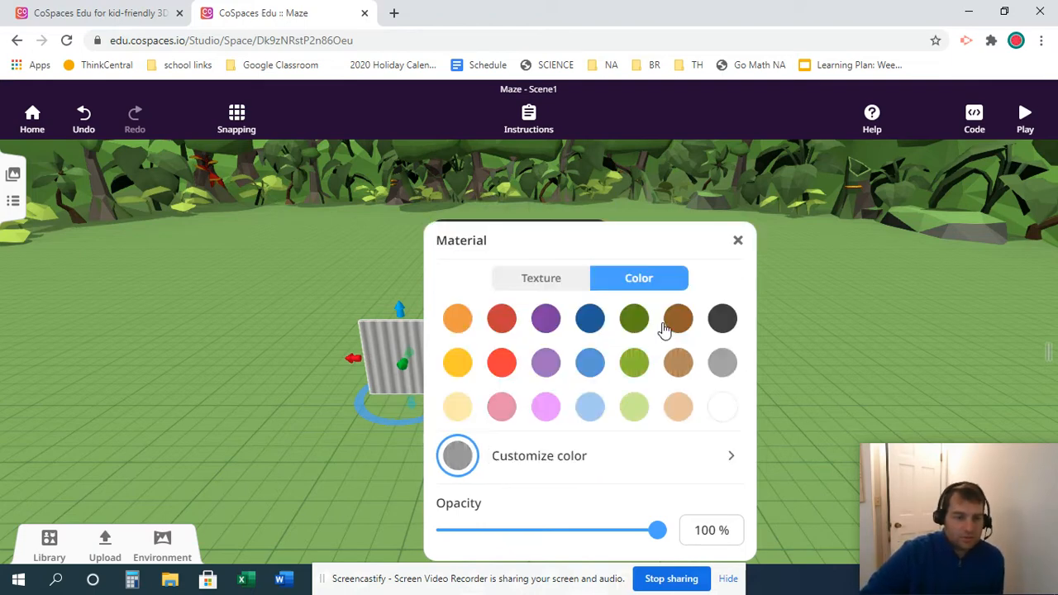
pyautogui.click(723, 319)
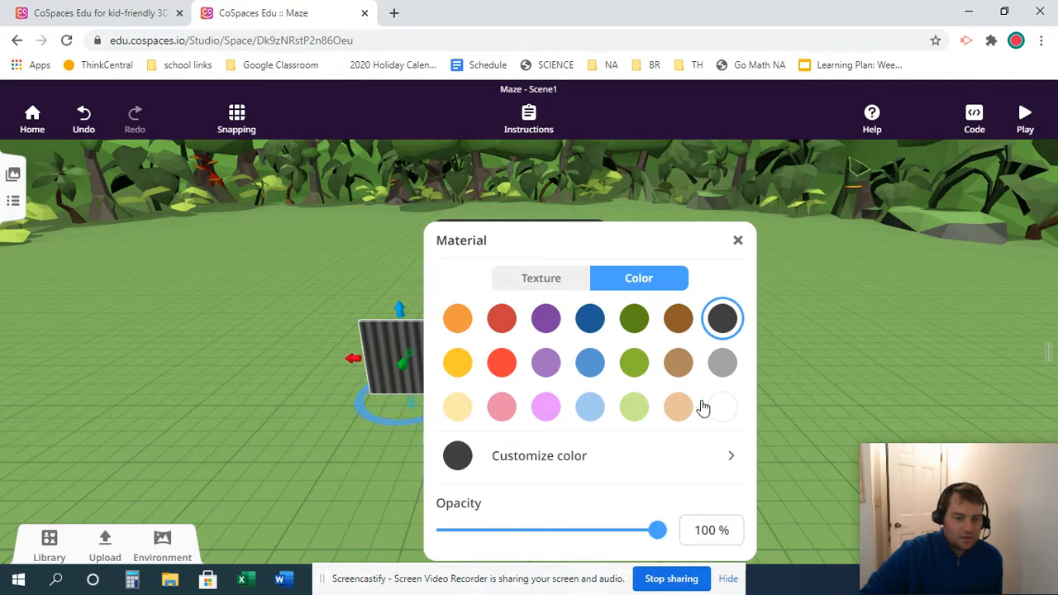
pyautogui.click(565, 468)
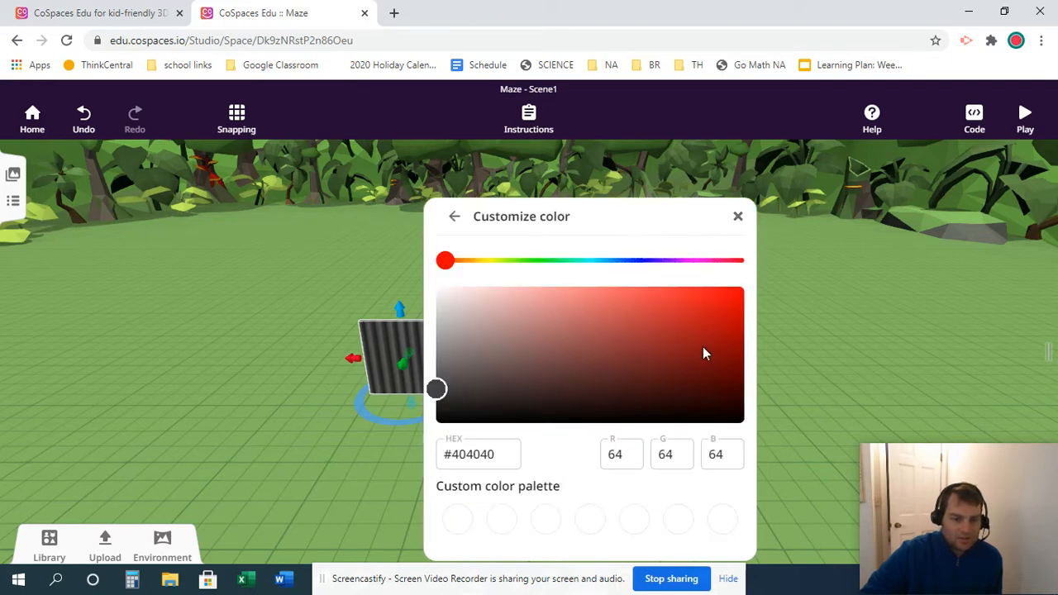
pyautogui.moveTo(440, 393); pyautogui.dragTo(527, 351)
pyautogui.moveTo(477, 378); pyautogui.dragTo(446, 387)
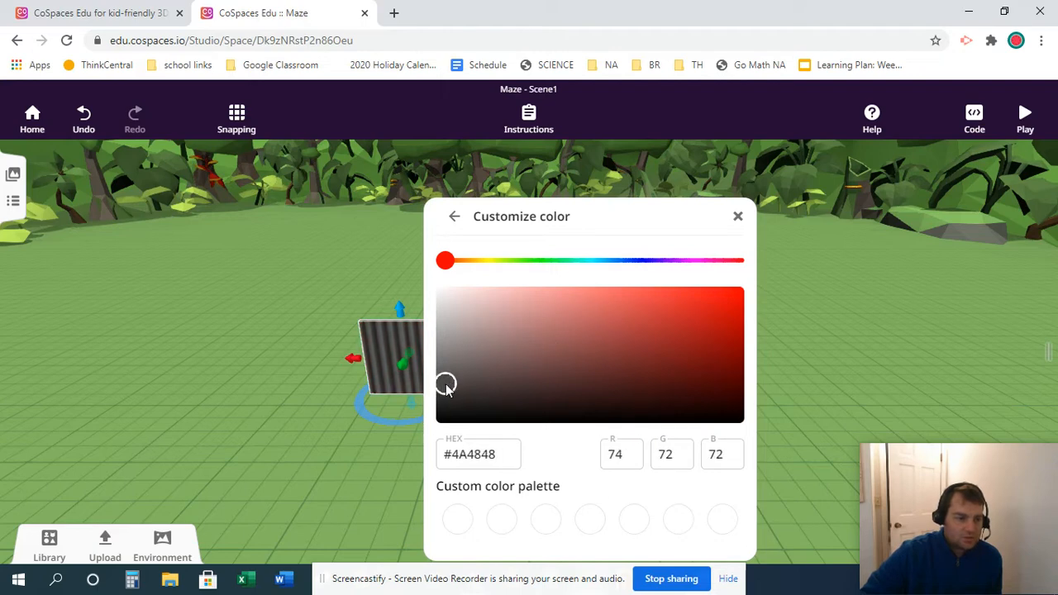
pyautogui.click(738, 217)
pyautogui.click(793, 421)
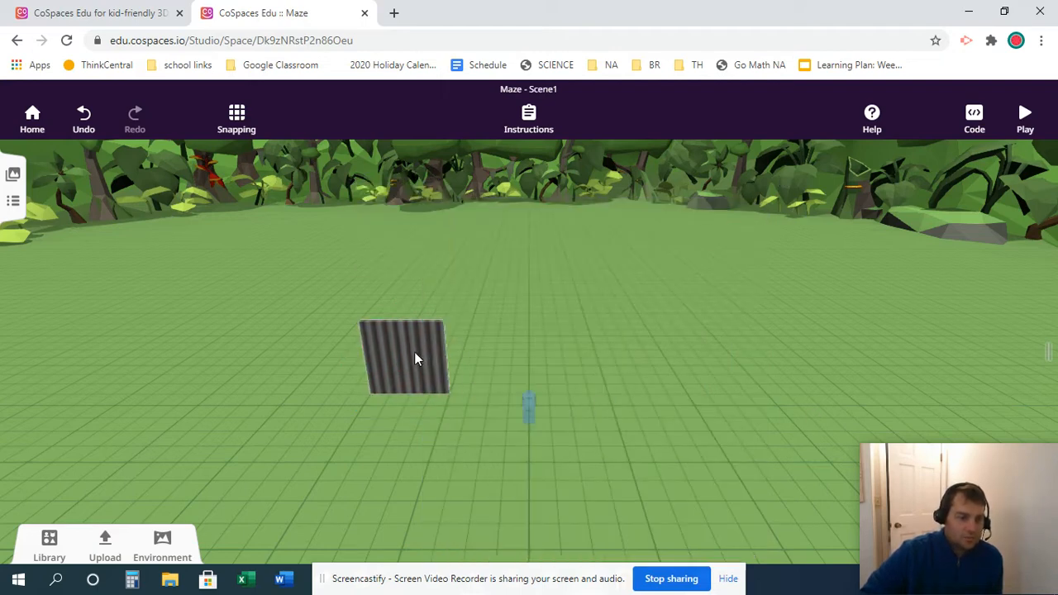
# Step: Move the wall closer to the center line and shift the camera back toward the foreground
pyautogui.moveTo(414, 357); pyautogui.dragTo(463, 351)
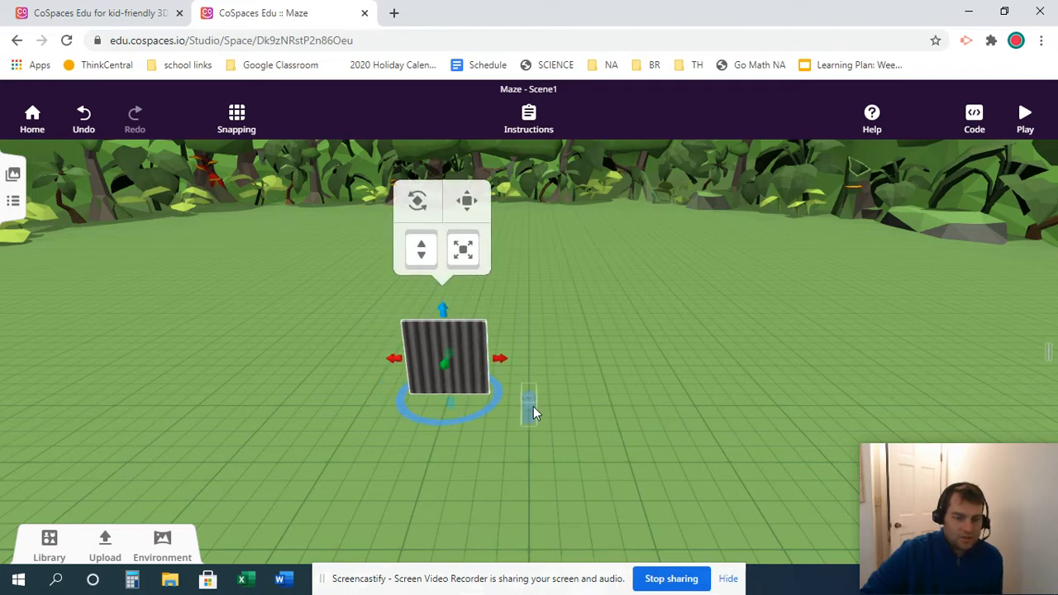
pyautogui.moveTo(533, 413); pyautogui.dragTo(533, 490)
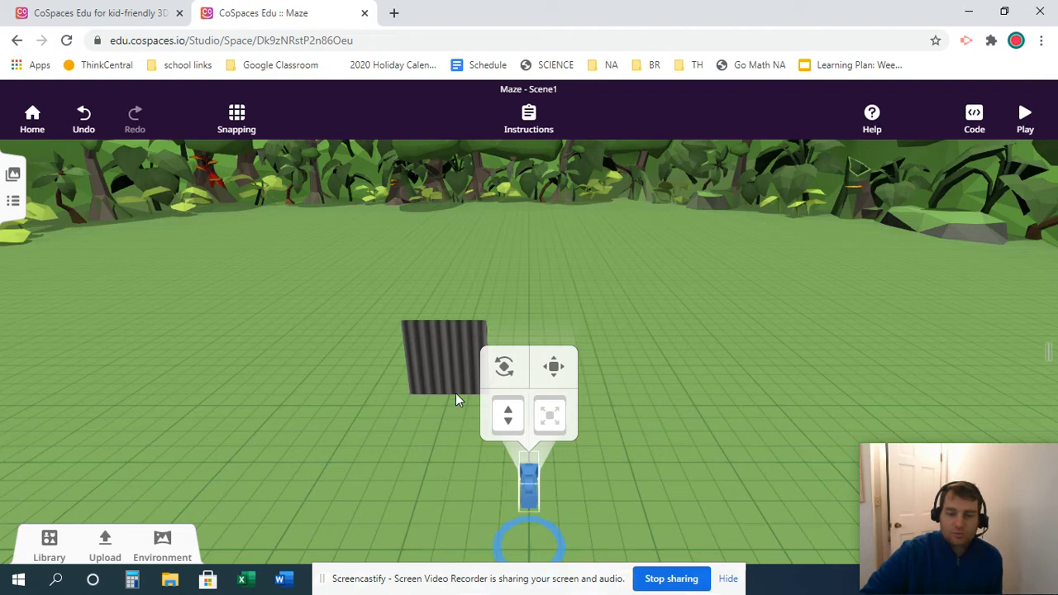
# Step: Play the scene to check the wall's size from the camera's viewpoint, and return to editing
pyautogui.click(434, 369)
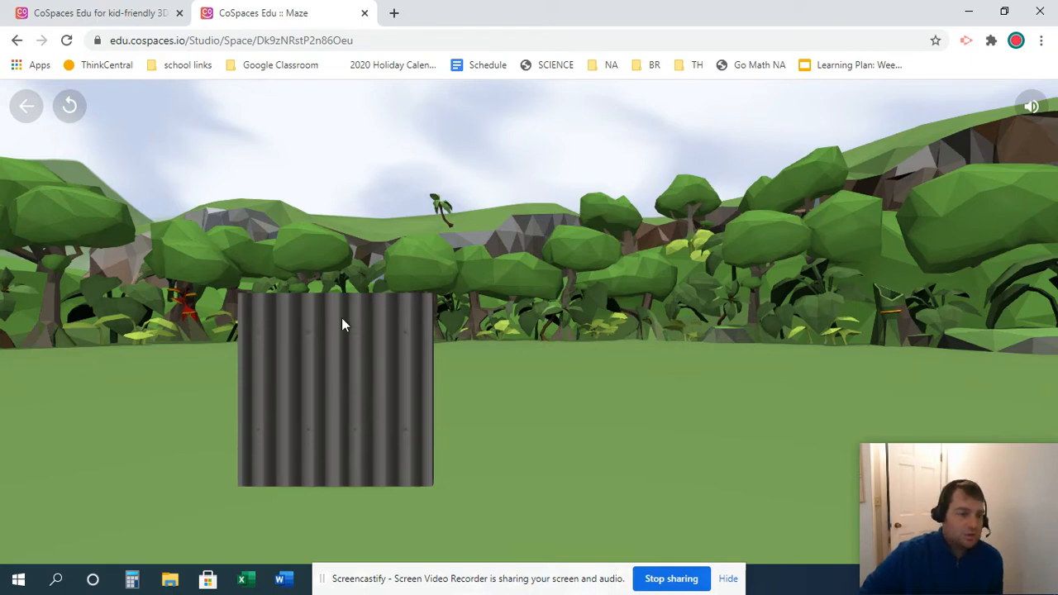
pyautogui.click(26, 105)
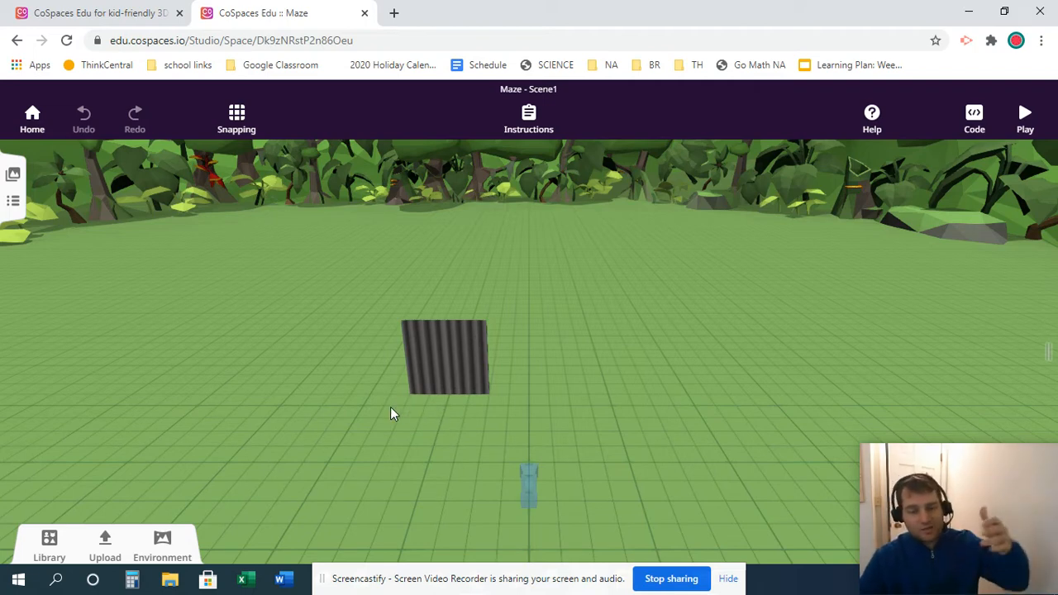
# Step: Make the corrugated metal wall taller and about twice as wide
pyautogui.click(463, 358)
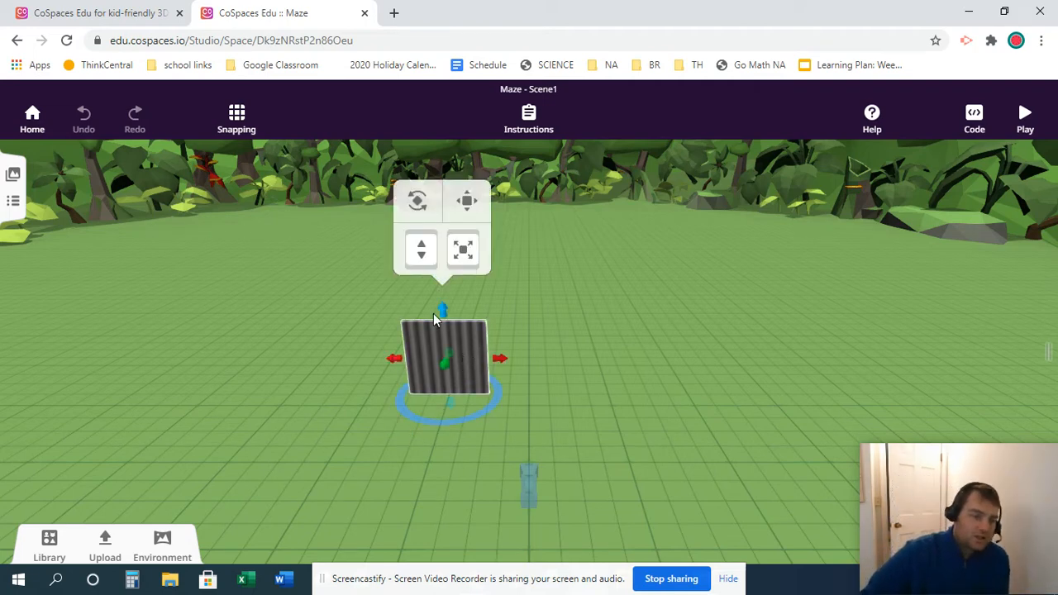
pyautogui.moveTo(443, 312)
pyautogui.mouseDown()
pyautogui.moveTo(445, 236)
pyautogui.moveTo(424, 132)
pyautogui.moveTo(407, 211)
pyautogui.moveTo(414, 288)
pyautogui.moveTo(428, 194)
pyautogui.moveTo(430, 314)
pyautogui.moveTo(431, 296)
pyautogui.mouseUp()
pyautogui.moveTo(499, 357); pyautogui.dragTo(595, 382)
pyautogui.moveTo(683, 397); pyautogui.dragTo(596, 291)
pyautogui.moveTo(518, 294); pyautogui.dragTo(438, 294)
pyautogui.click(468, 390)
pyautogui.moveTo(468, 389); pyautogui.dragTo(585, 376)
pyautogui.moveTo(540, 441); pyautogui.dragTo(517, 380)
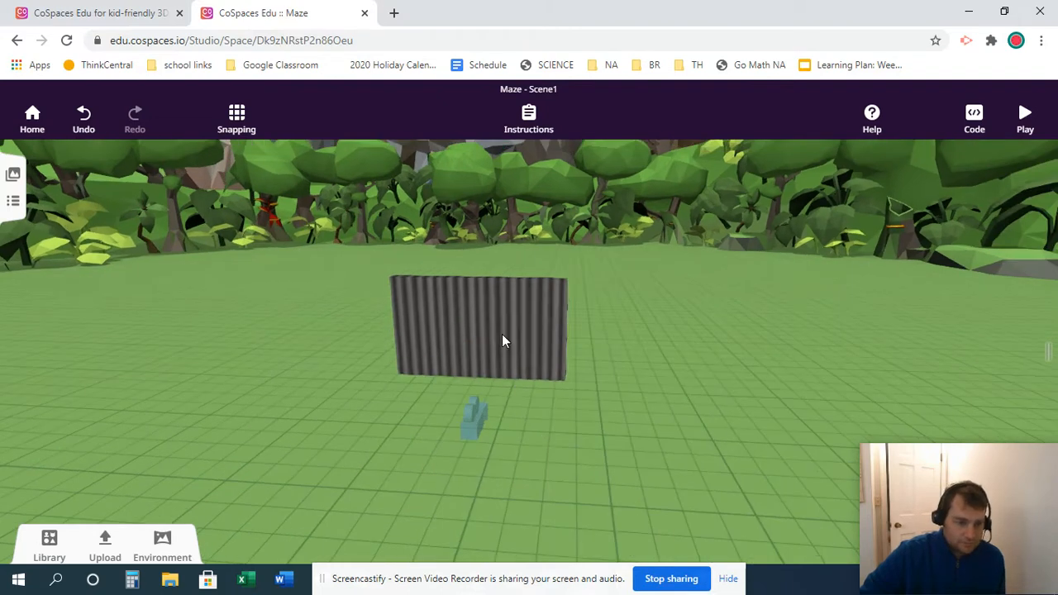
# Step: Move the widened wall to the left of the camera's path and slightly toward the foreground
pyautogui.click(502, 334)
pyautogui.moveTo(524, 342); pyautogui.dragTo(424, 320)
pyautogui.click(486, 408)
pyautogui.scroll(3, 476, 366)
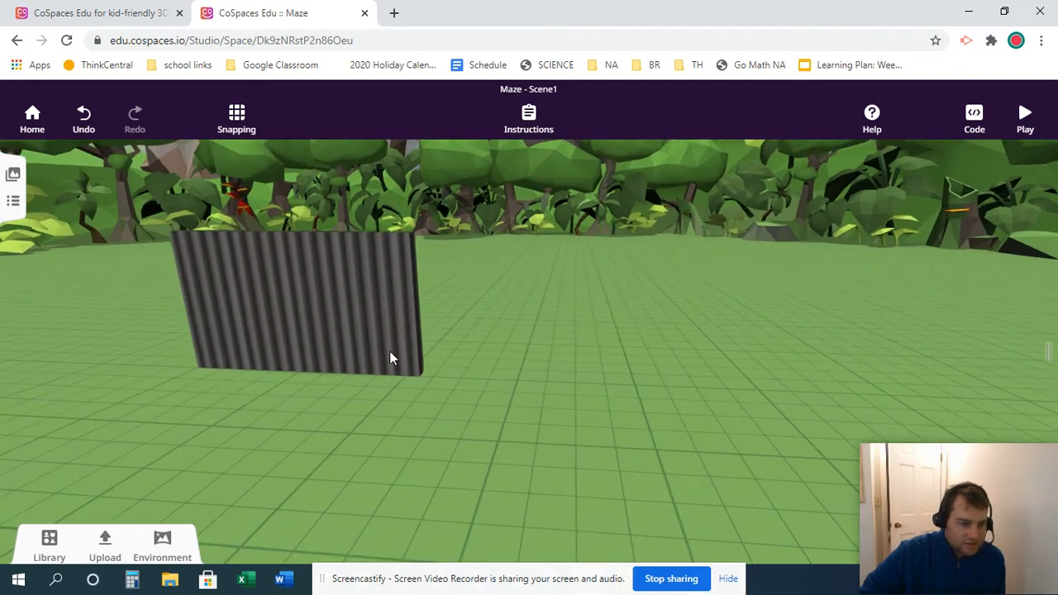
pyautogui.click(389, 349)
pyautogui.moveTo(416, 372); pyautogui.dragTo(349, 397)
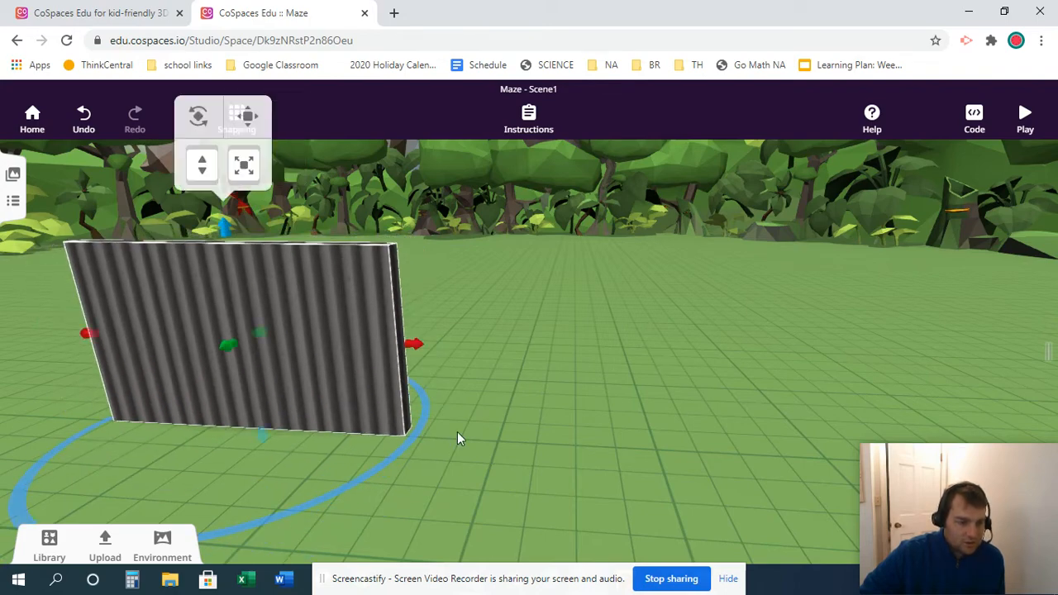
pyautogui.moveTo(457, 439); pyautogui.dragTo(560, 480)
pyautogui.click(349, 363)
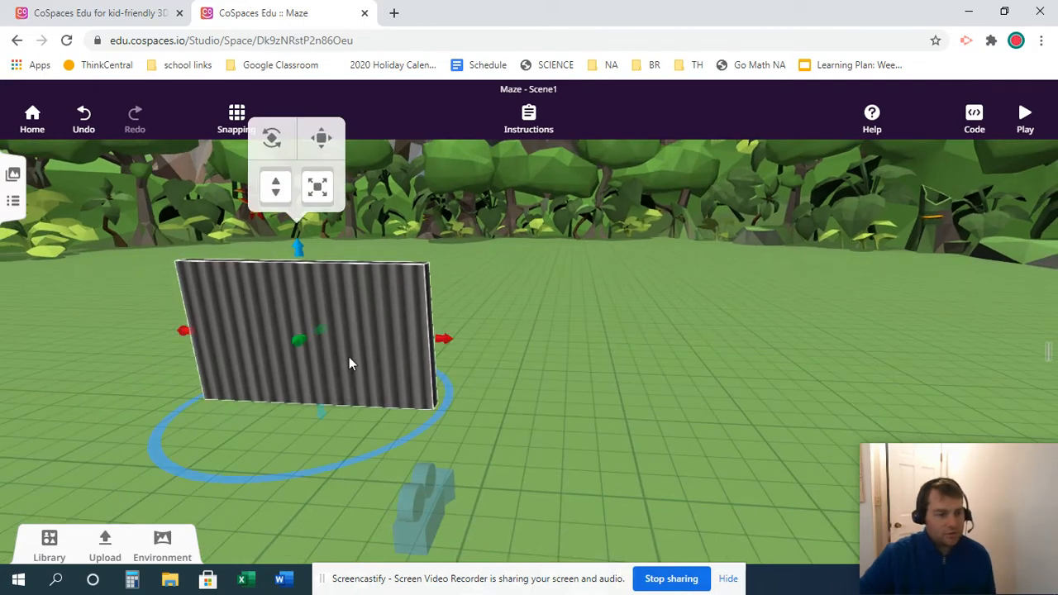
# Step: Move the camera back toward the foreground, a little farther away from the wall
pyautogui.click(627, 498)
pyautogui.scroll(-10, 623, 492)
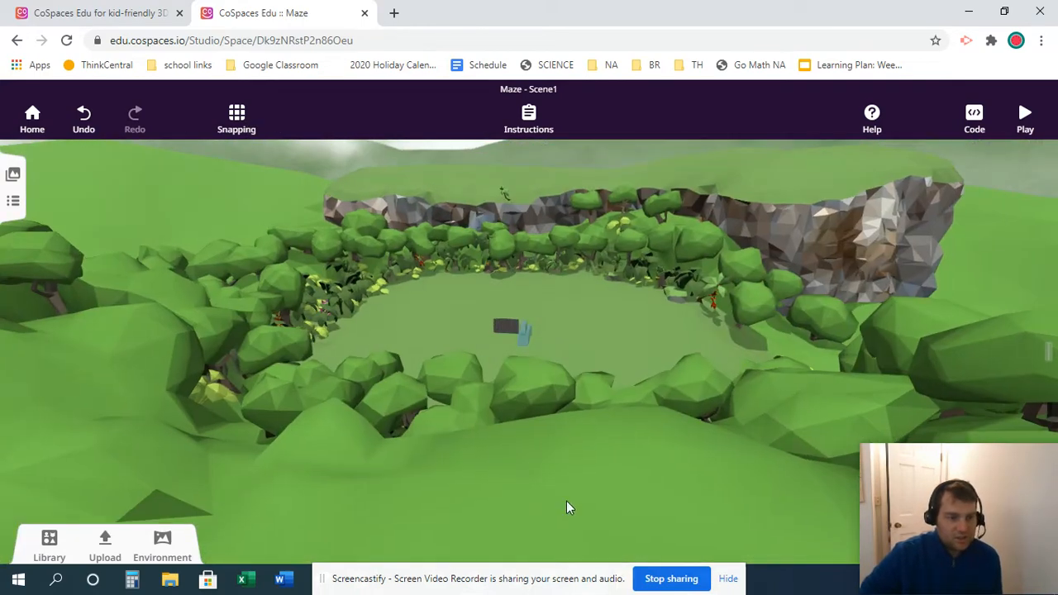
pyautogui.scroll(10, 537, 355)
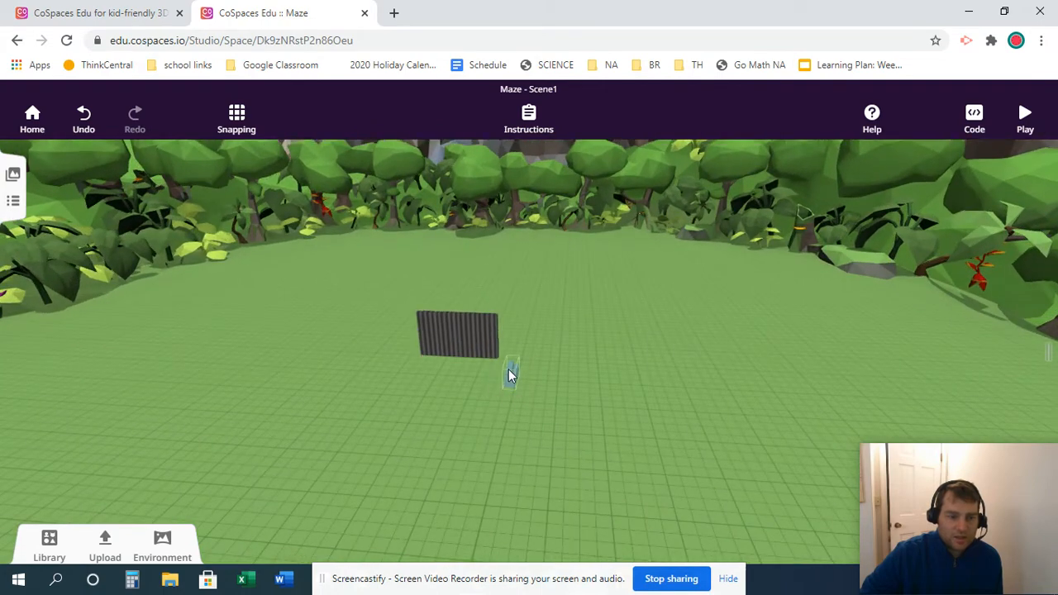
pyautogui.moveTo(509, 372); pyautogui.dragTo(506, 395)
pyautogui.click(526, 367)
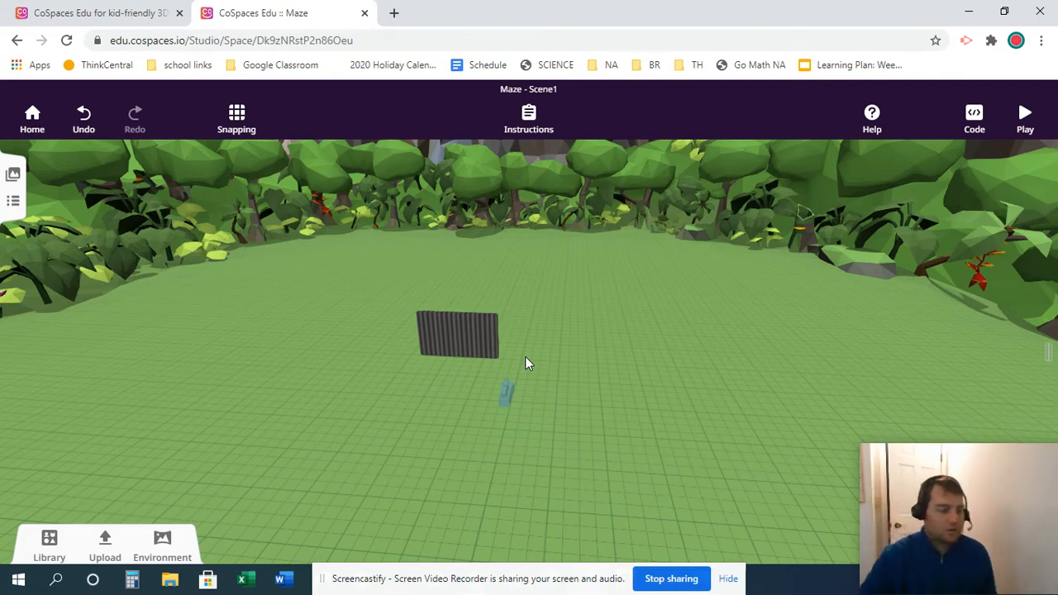
# Step: Add a second brick wall from the Building category to the right of the first, and give it the grey corrugated metal texture
pyautogui.click(49, 544)
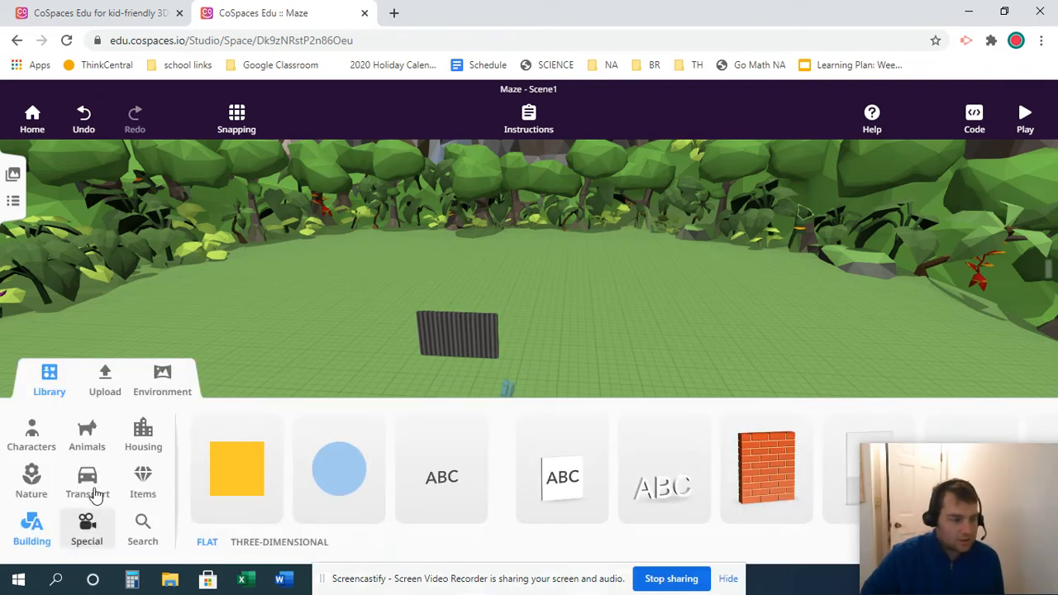
pyautogui.moveTo(814, 442); pyautogui.dragTo(573, 362)
pyautogui.rightClick(585, 343)
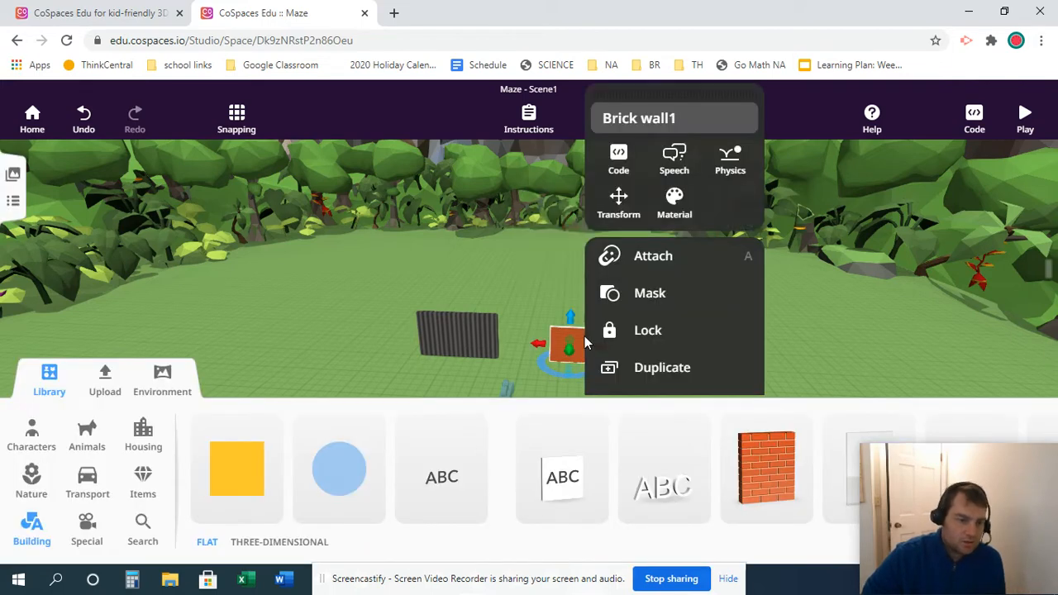
pyautogui.click(676, 204)
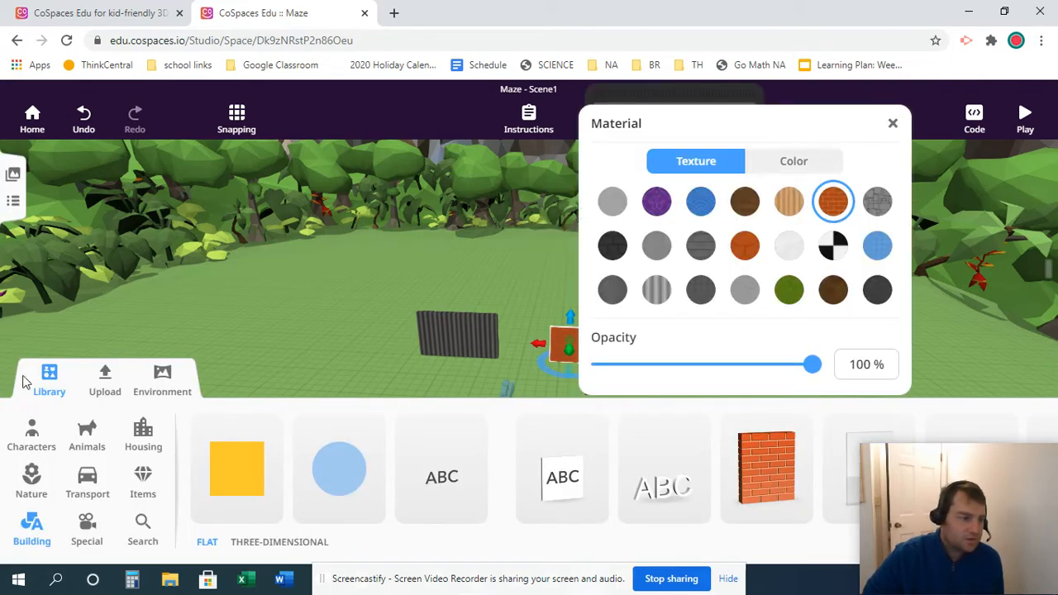
pyautogui.click(50, 377)
pyautogui.click(657, 456)
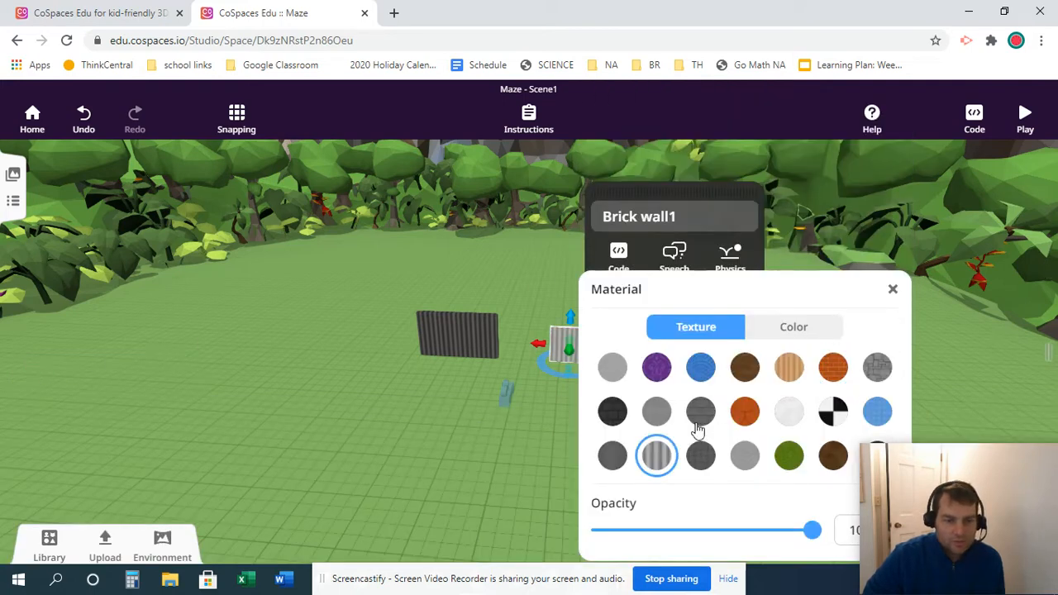
# Step: Color the second wall with the custom dark grey #575555
pyautogui.click(781, 330)
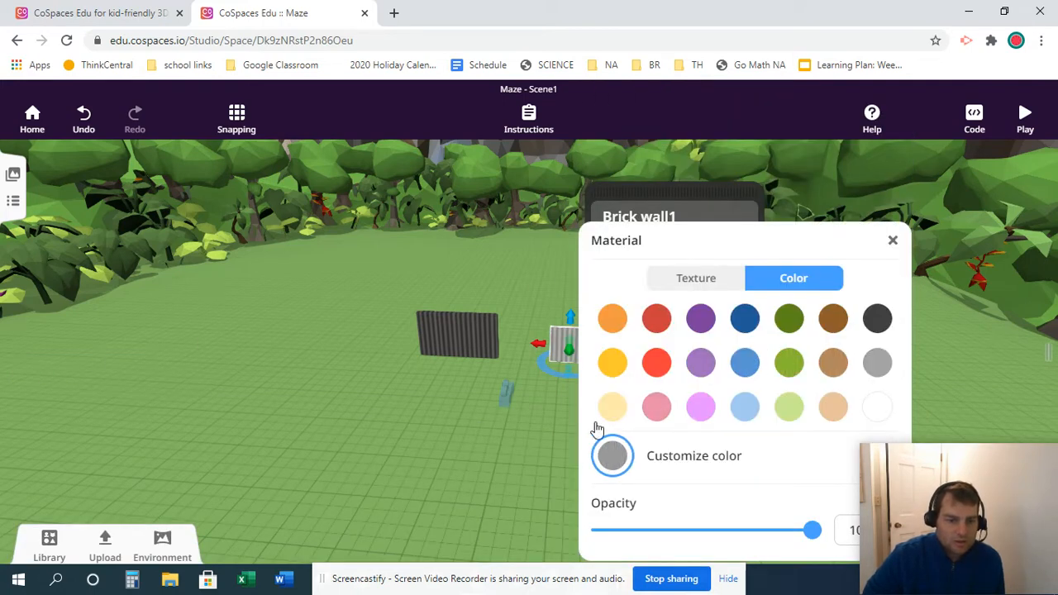
pyautogui.click(662, 455)
pyautogui.moveTo(593, 346); pyautogui.dragTo(599, 378)
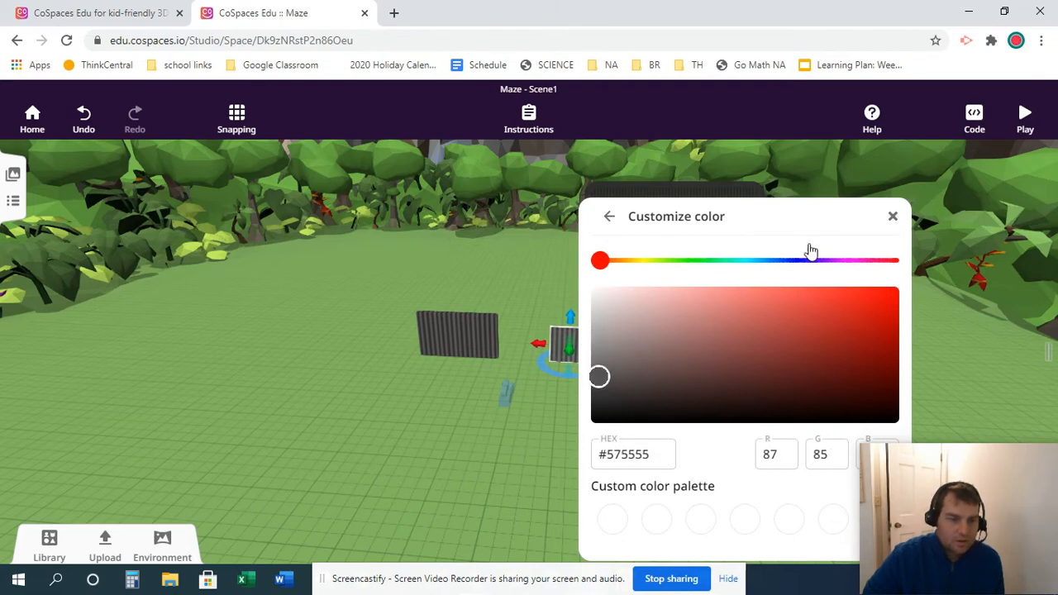
pyautogui.click(894, 217)
pyautogui.click(546, 379)
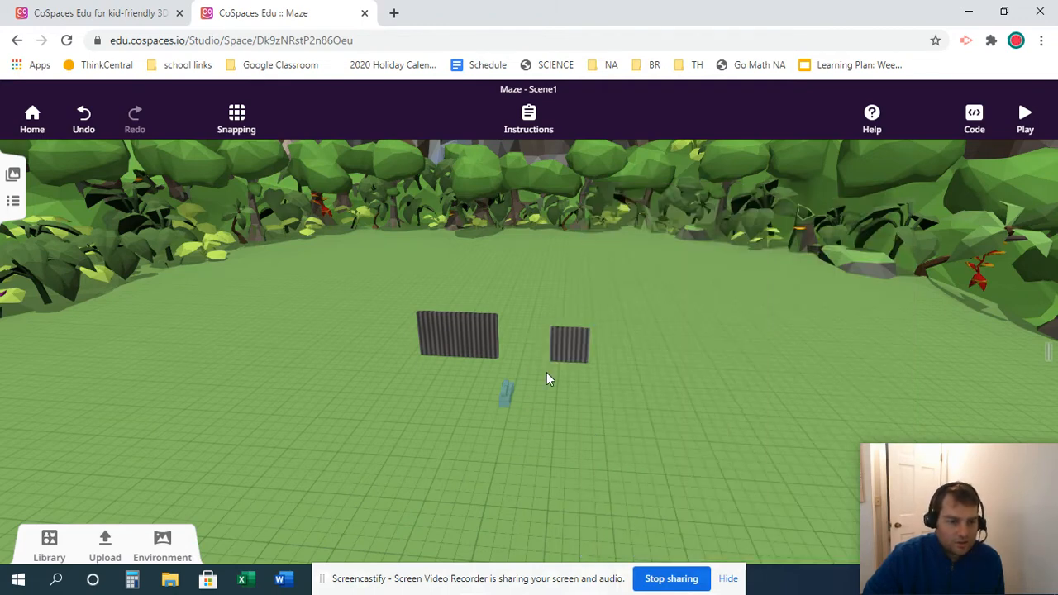
# Step: Move the second wall closer to the first one and raise its height to match
pyautogui.moveTo(588, 363); pyautogui.dragTo(575, 361)
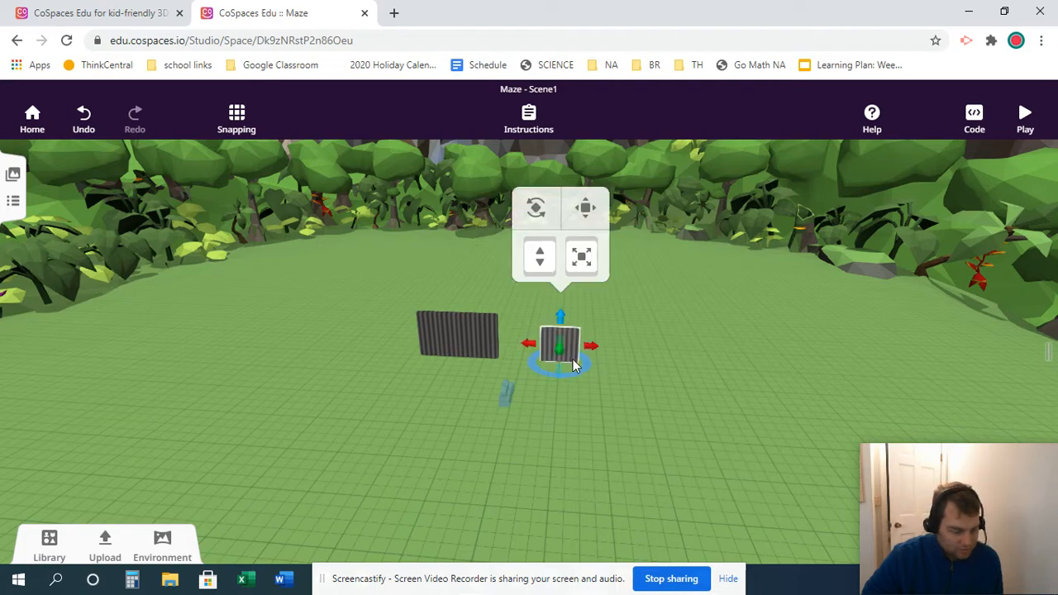
pyautogui.scroll(3, 473, 329)
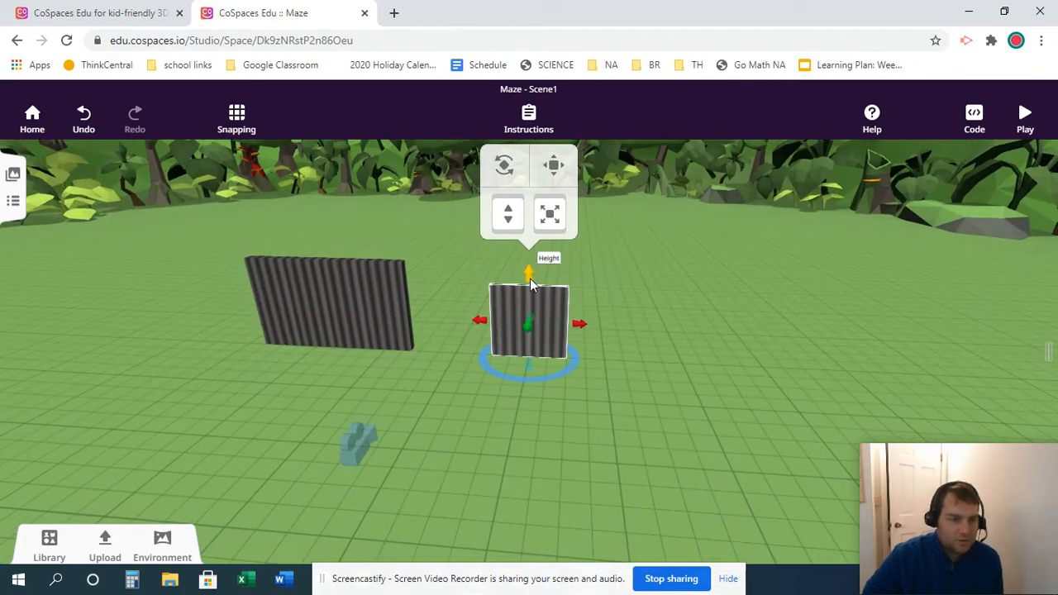
pyautogui.moveTo(530, 277); pyautogui.dragTo(530, 264)
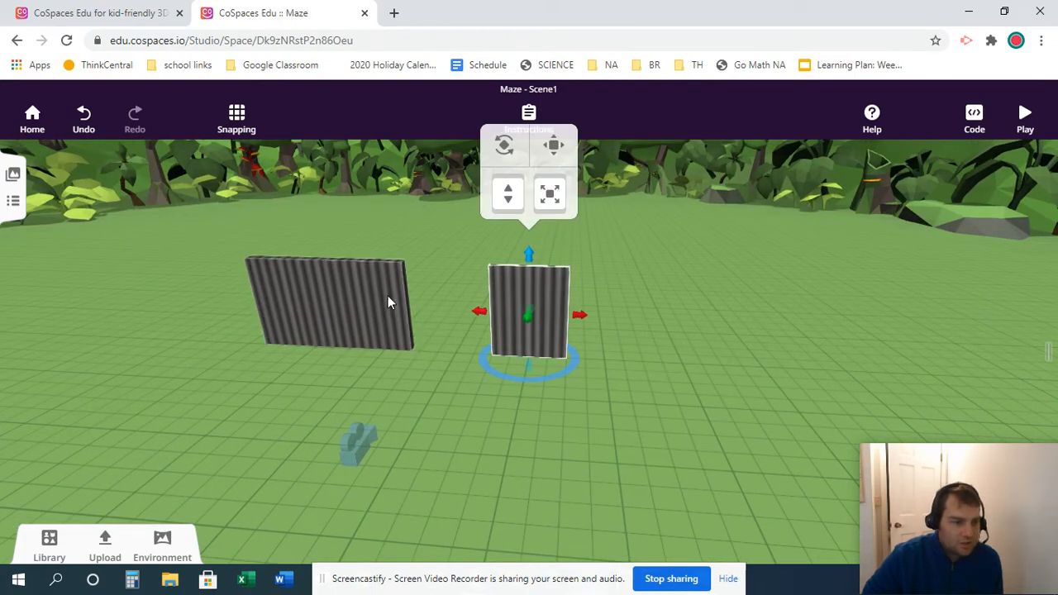
pyautogui.click(387, 300)
pyautogui.moveTo(321, 245); pyautogui.dragTo(324, 244)
pyautogui.click(526, 275)
pyautogui.moveTo(529, 255); pyautogui.dragTo(533, 248)
# Step: Widen the second wall to about the first wall's width and place it beside the first with a gap between them
pyautogui.moveTo(579, 315); pyautogui.dragTo(669, 323)
pyautogui.moveTo(542, 349); pyautogui.dragTo(577, 340)
pyautogui.click(497, 441)
pyautogui.moveTo(517, 426); pyautogui.dragTo(526, 496)
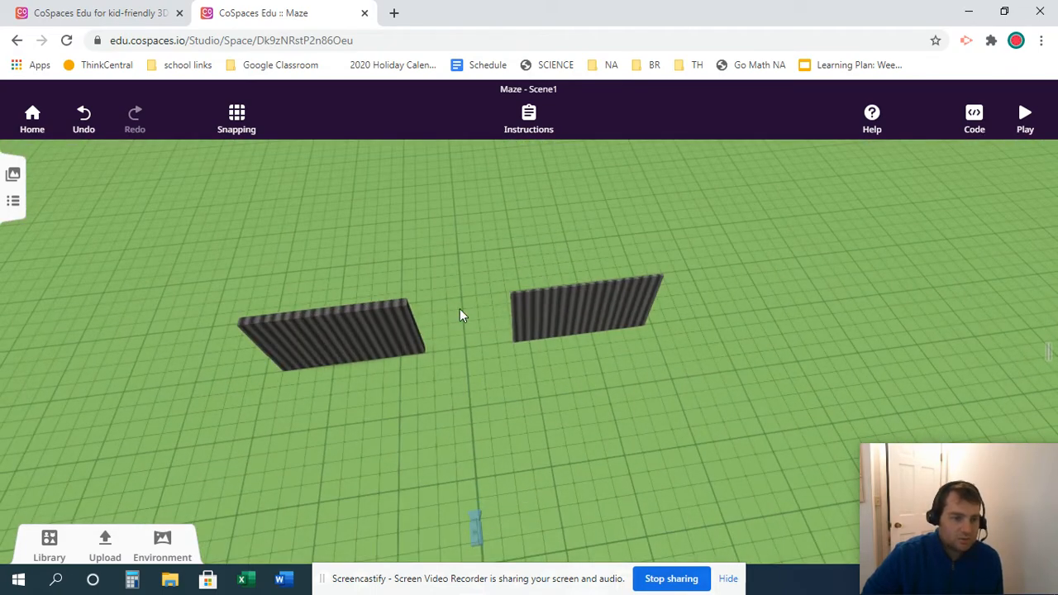
pyautogui.moveTo(460, 310); pyautogui.dragTo(538, 350)
pyautogui.click(524, 380)
pyautogui.moveTo(678, 457); pyautogui.dragTo(645, 409)
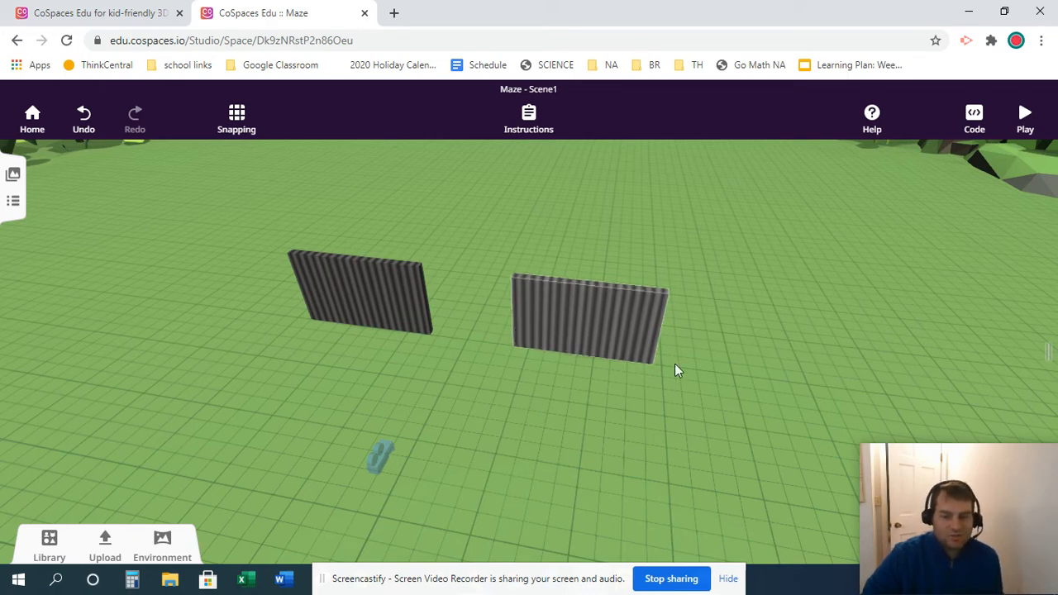
pyautogui.click(588, 338)
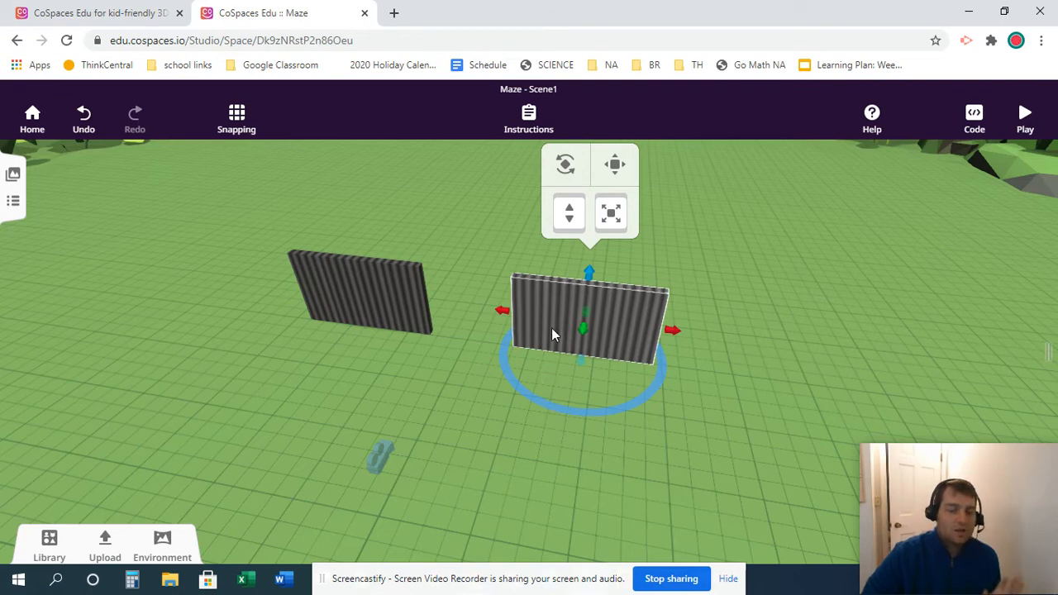
pyautogui.click(48, 545)
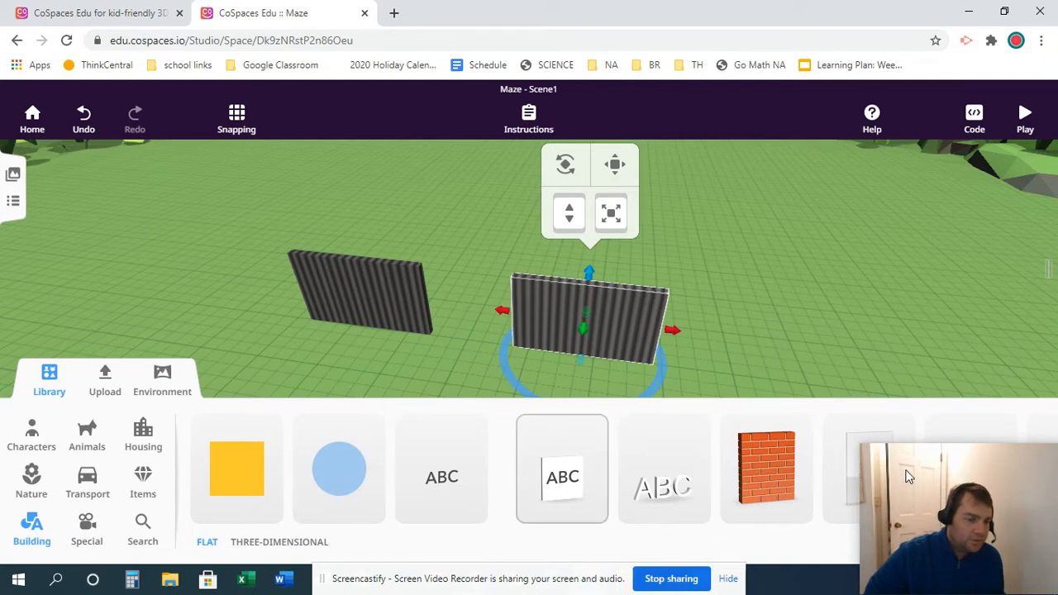
pyautogui.moveTo(767, 467); pyautogui.dragTo(291, 379)
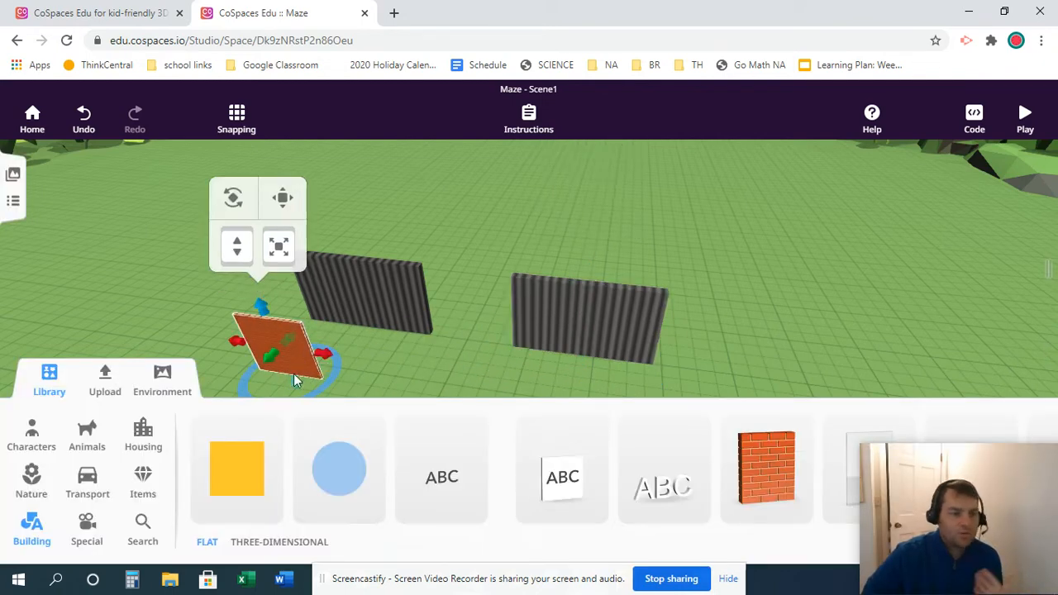
pyautogui.press('Delete')
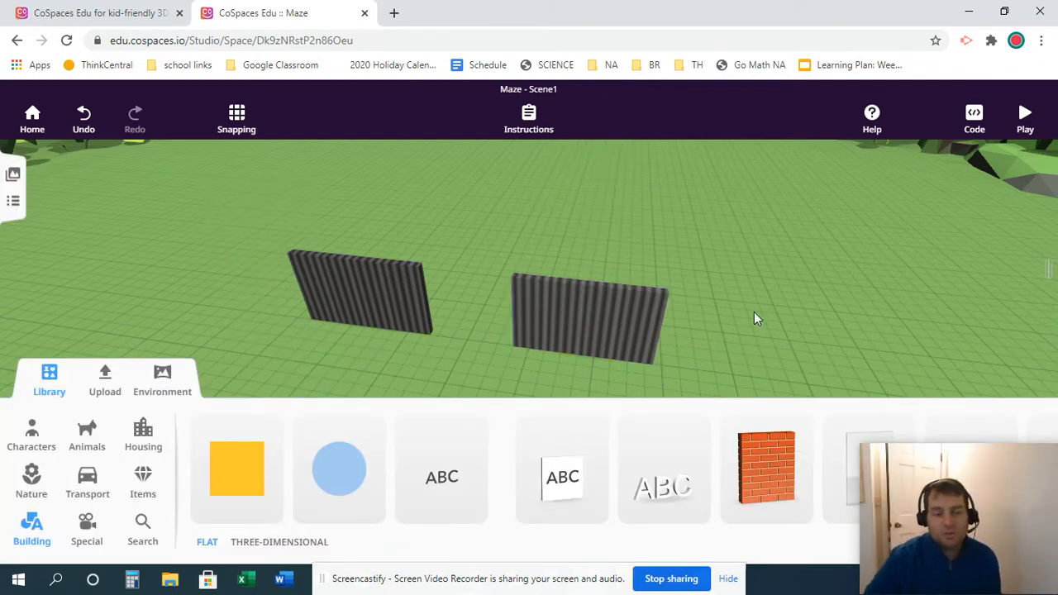
# Step: Delete the second metal wall to the right of the first one and close the library
pyautogui.click(633, 313)
pyautogui.press('Delete')
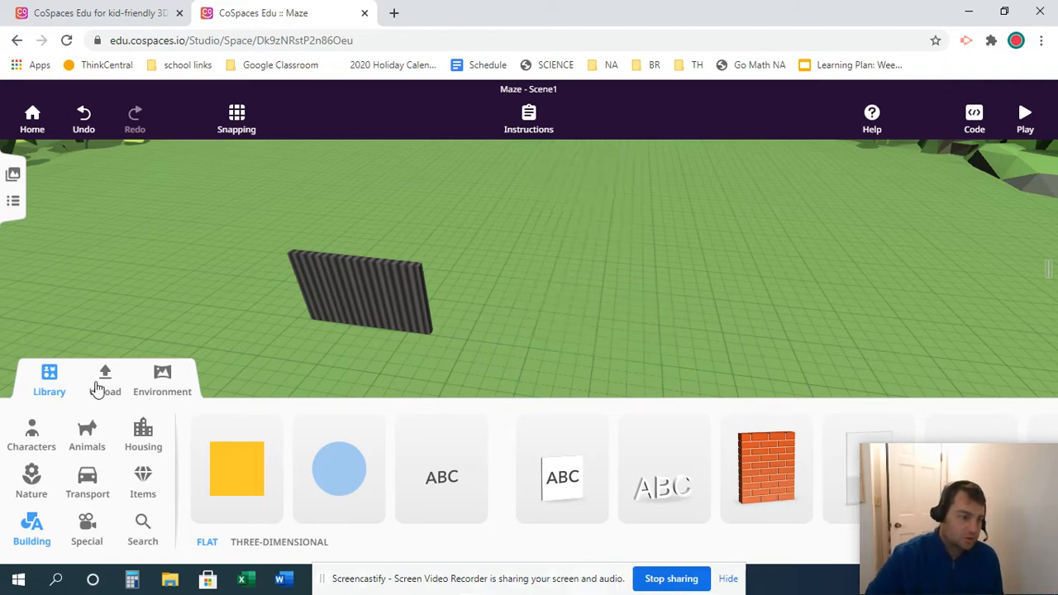
pyautogui.click(41, 379)
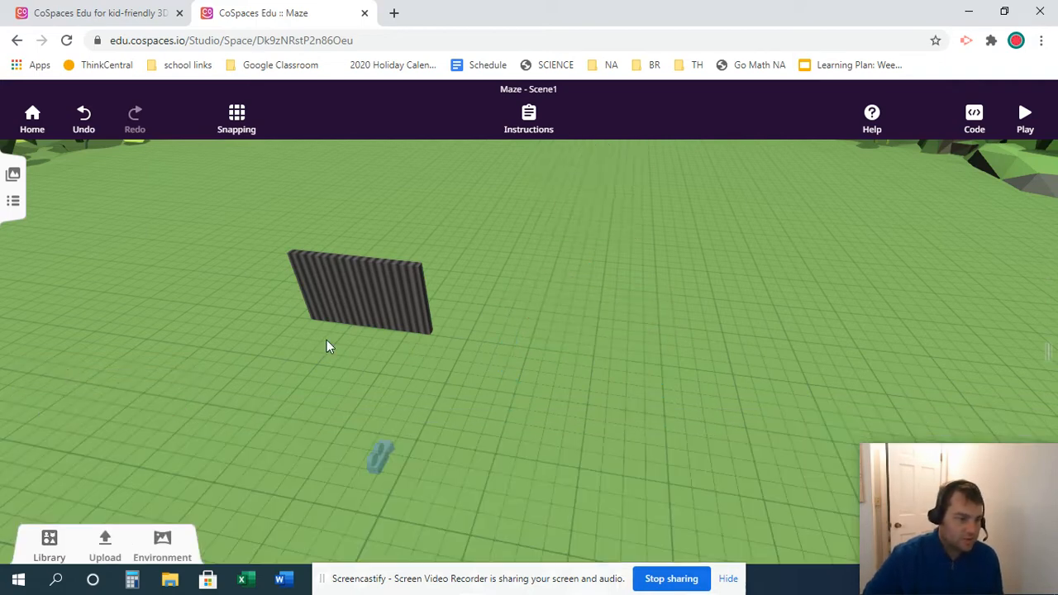
pyautogui.click(358, 306)
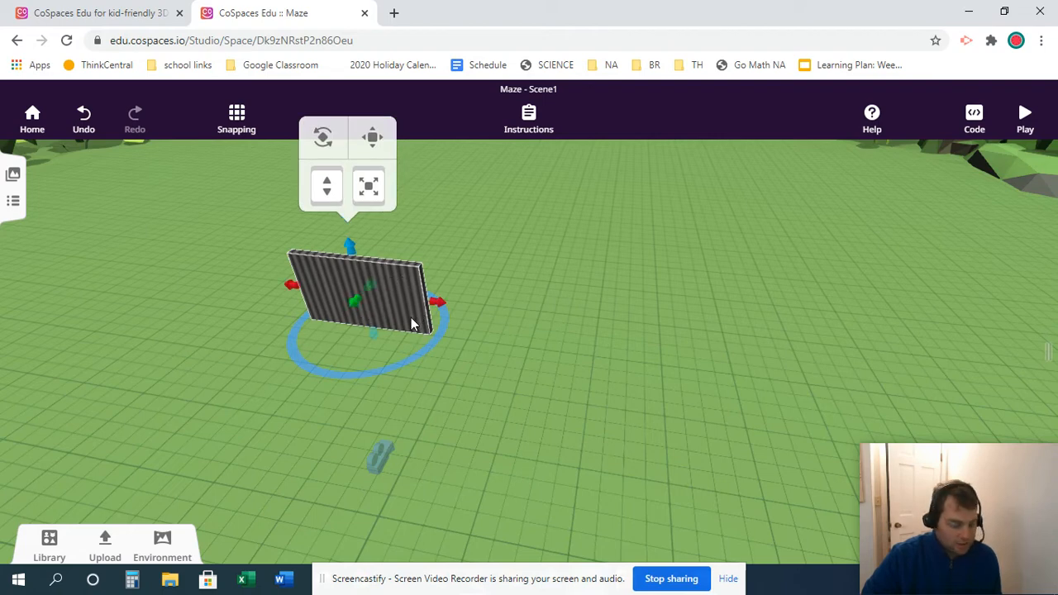
pyautogui.keyDown('alt'); pyautogui.moveTo(401, 292); pyautogui.dragTo(638, 327); pyautogui.keyUp('alt')
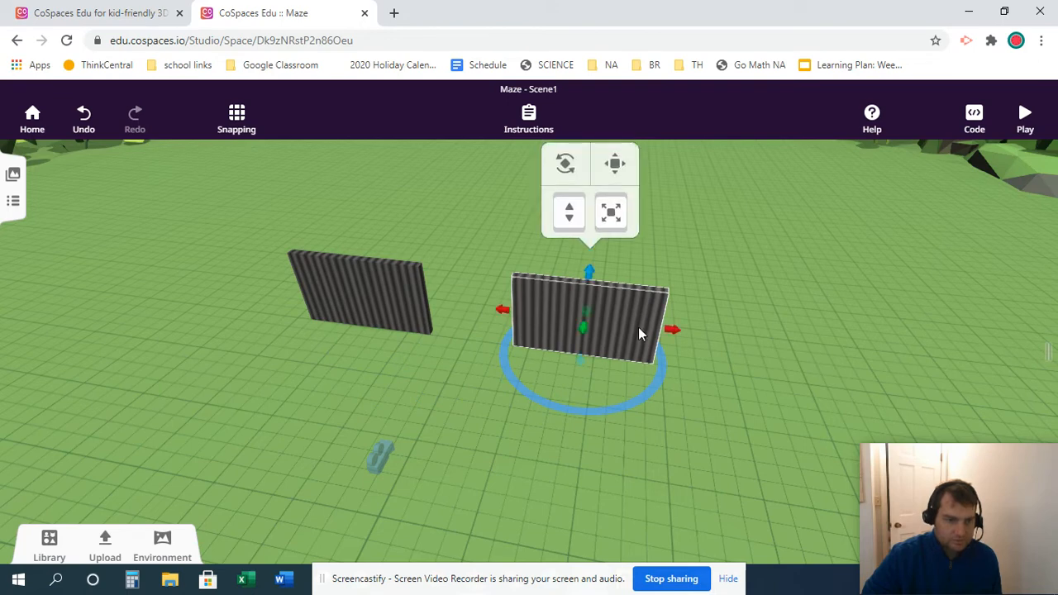
pyautogui.press('Delete')
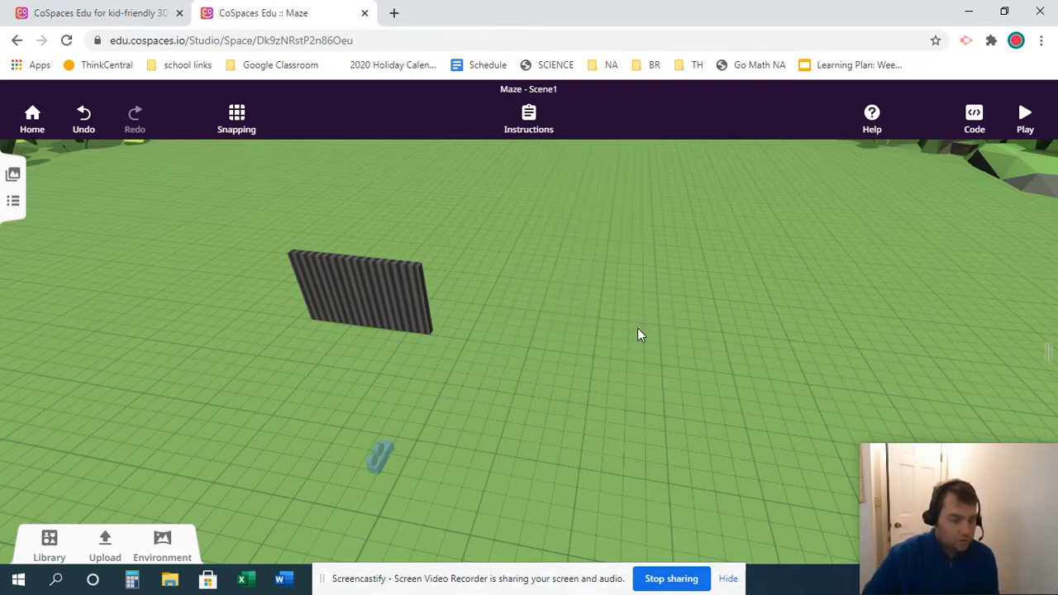
# Step: Duplicate the metal wall to the right, leaving an opening, and overlap another copy to lengthen the new wall
pyautogui.keyDown('alt'); pyautogui.moveTo(406, 302); pyautogui.dragTo(612, 335); pyautogui.keyUp('alt')
pyautogui.click(538, 453)
pyautogui.click(695, 343)
pyautogui.click(537, 485)
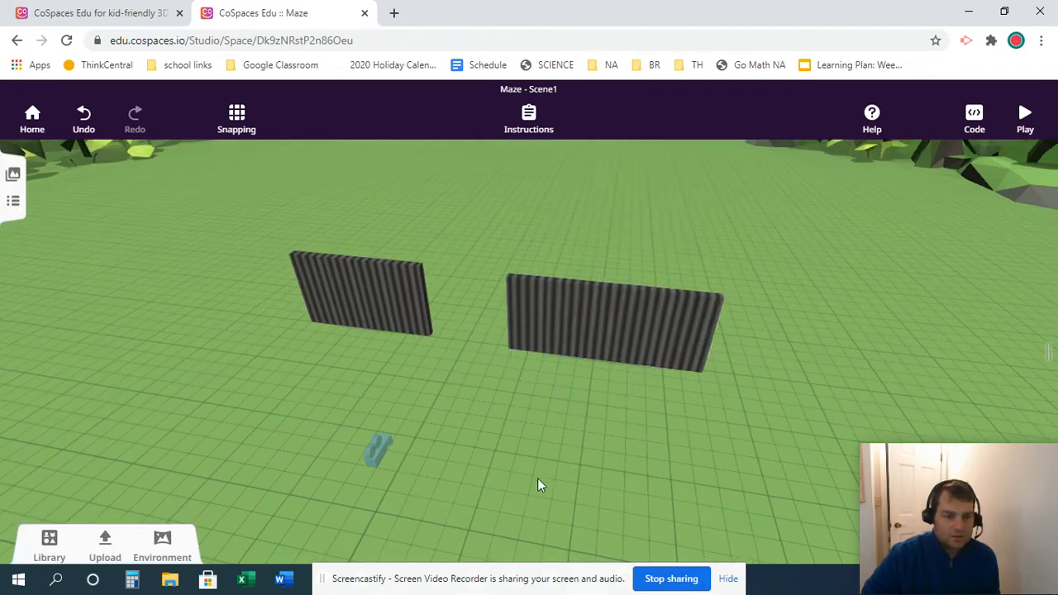
# Step: Extend the wall right of the opening farther to the right with its copies, forming one long continuous wall
pyautogui.click(554, 333)
pyautogui.click(678, 330)
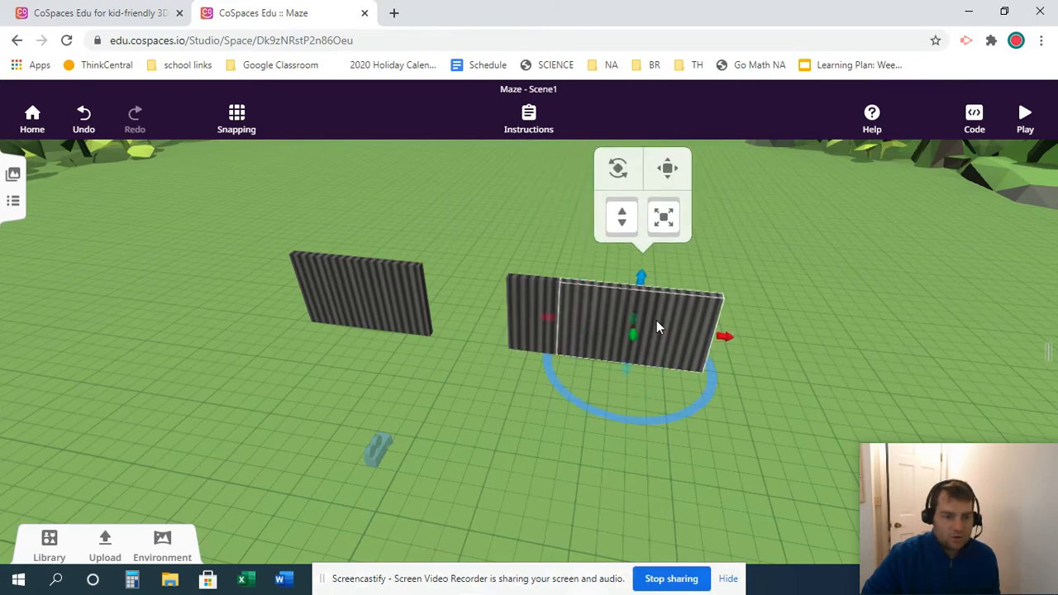
pyautogui.click(538, 311)
pyautogui.click(674, 321)
pyautogui.moveTo(600, 318); pyautogui.dragTo(735, 329)
pyautogui.click(675, 435)
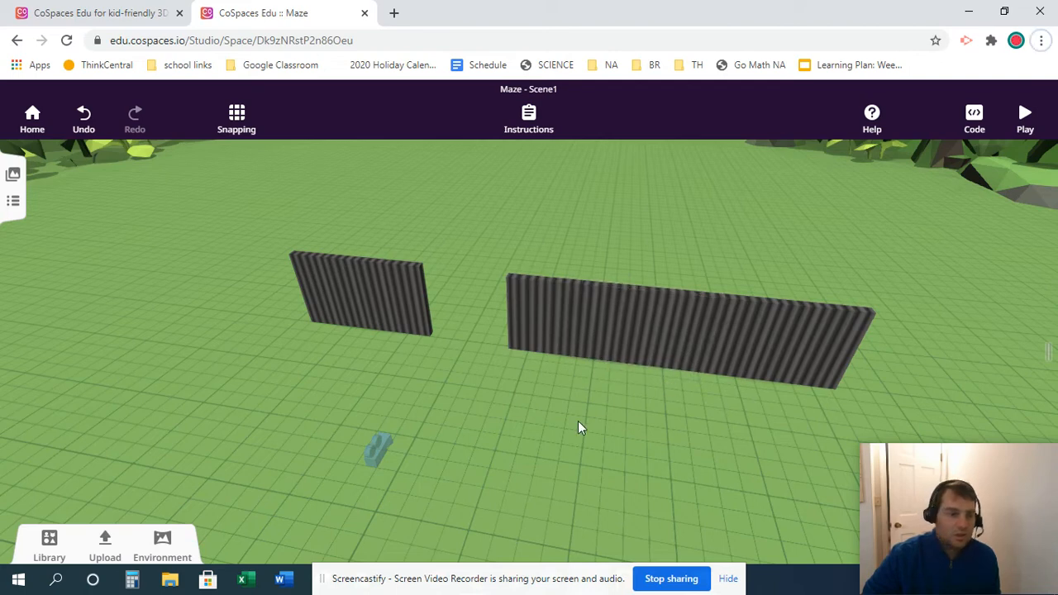
# Step: Duplicate the metal wall left of the opening and place two copies turned perpendicular along both sides of the opening, forming a corridor
pyautogui.click(376, 315)
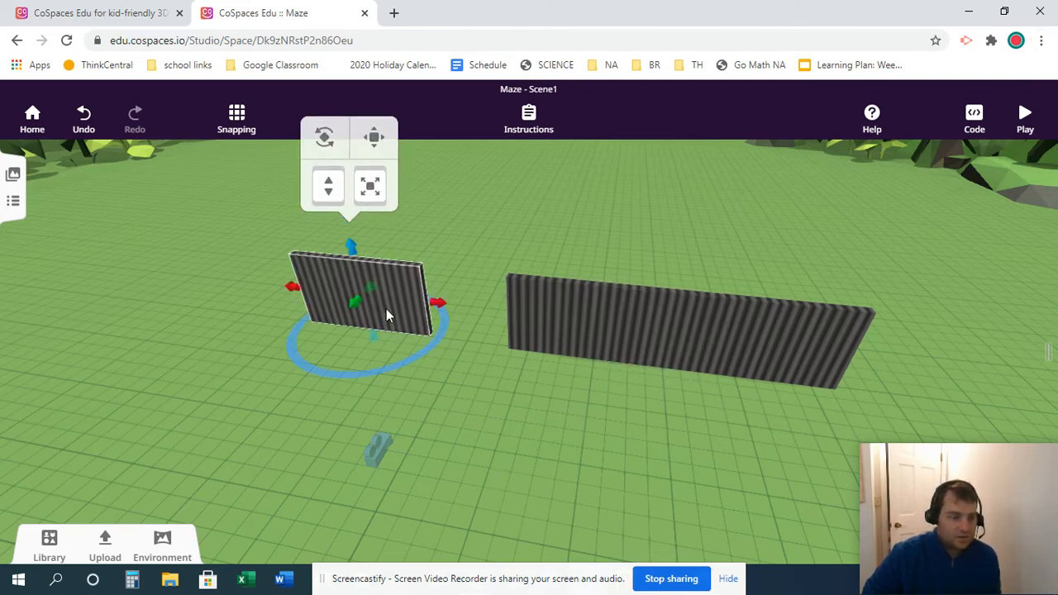
pyautogui.hotkey('ctrl', 'v')
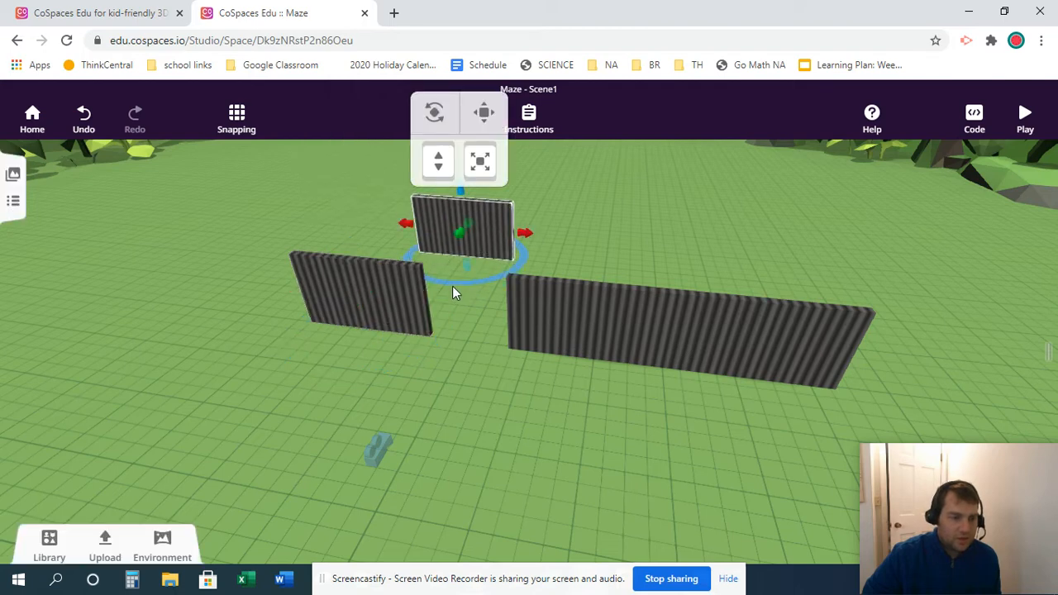
pyautogui.moveTo(447, 282); pyautogui.dragTo(524, 279)
pyautogui.click(536, 432)
pyautogui.click(487, 430)
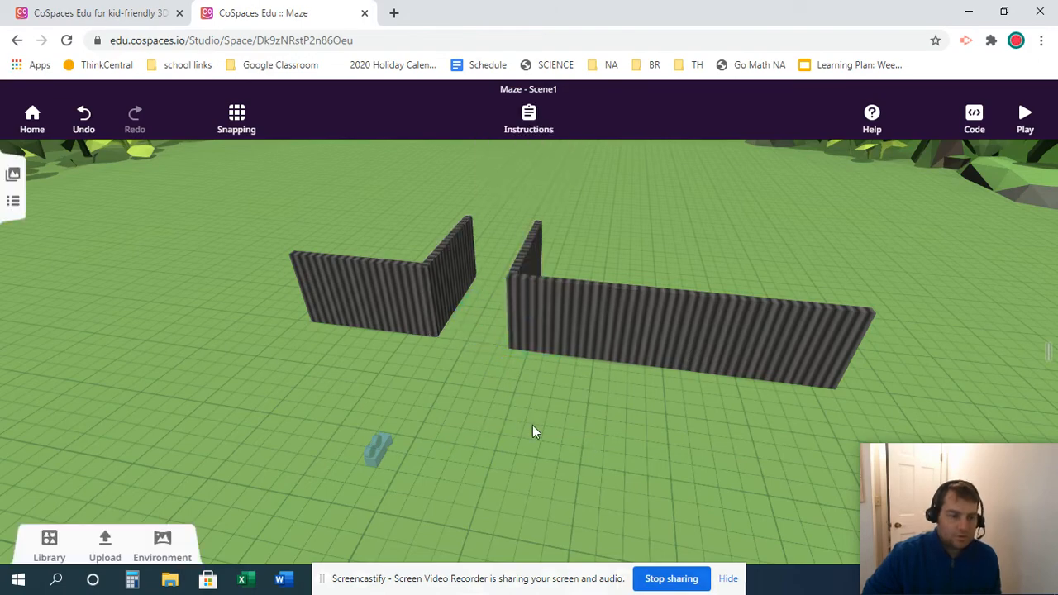
pyautogui.moveTo(471, 418)
pyautogui.mouseDown()
pyautogui.moveTo(682, 425)
pyautogui.moveTo(834, 385)
pyautogui.moveTo(577, 458)
pyautogui.moveTo(472, 397)
pyautogui.moveTo(496, 347)
pyautogui.moveTo(524, 401)
pyautogui.moveTo(460, 399)
pyautogui.mouseUp()
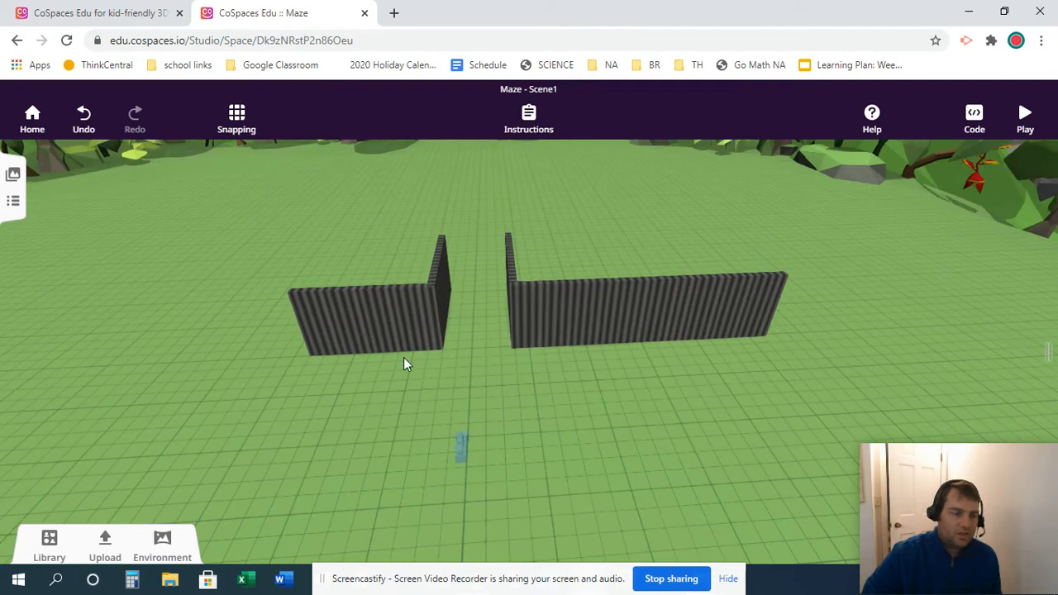
pyautogui.click(367, 304)
pyautogui.moveTo(396, 327); pyautogui.dragTo(389, 357)
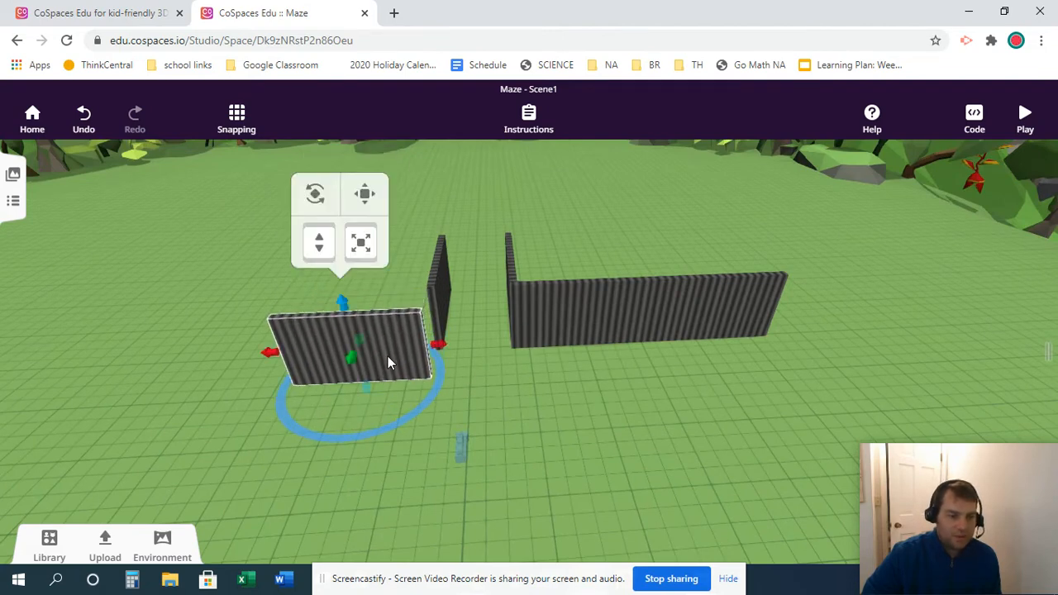
pyautogui.click(83, 120)
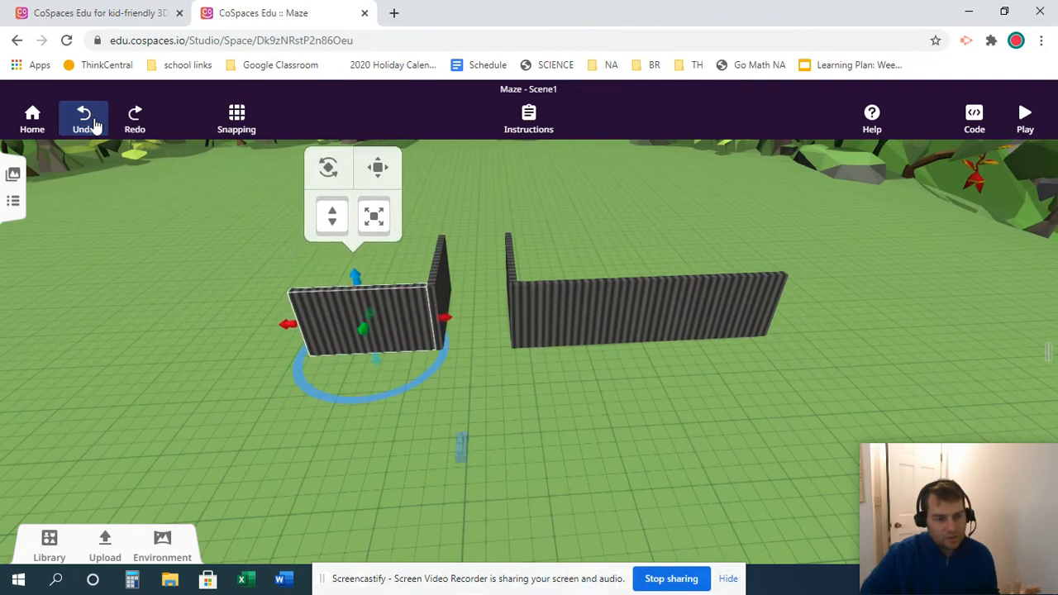
# Step: Lock the front metal wall left of the opening and try to move it
pyautogui.click(408, 303)
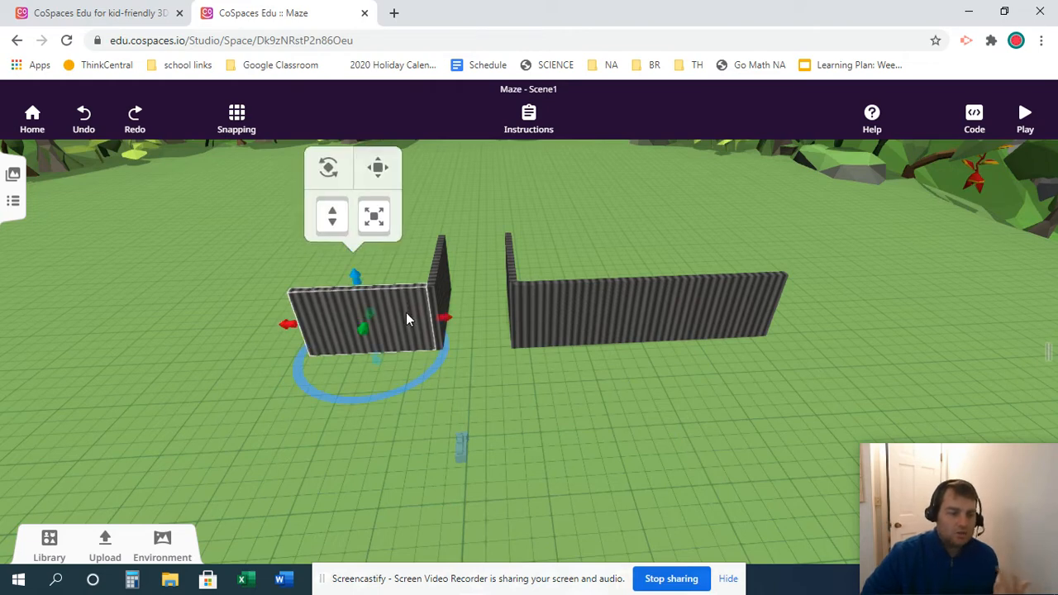
pyautogui.rightClick(406, 322)
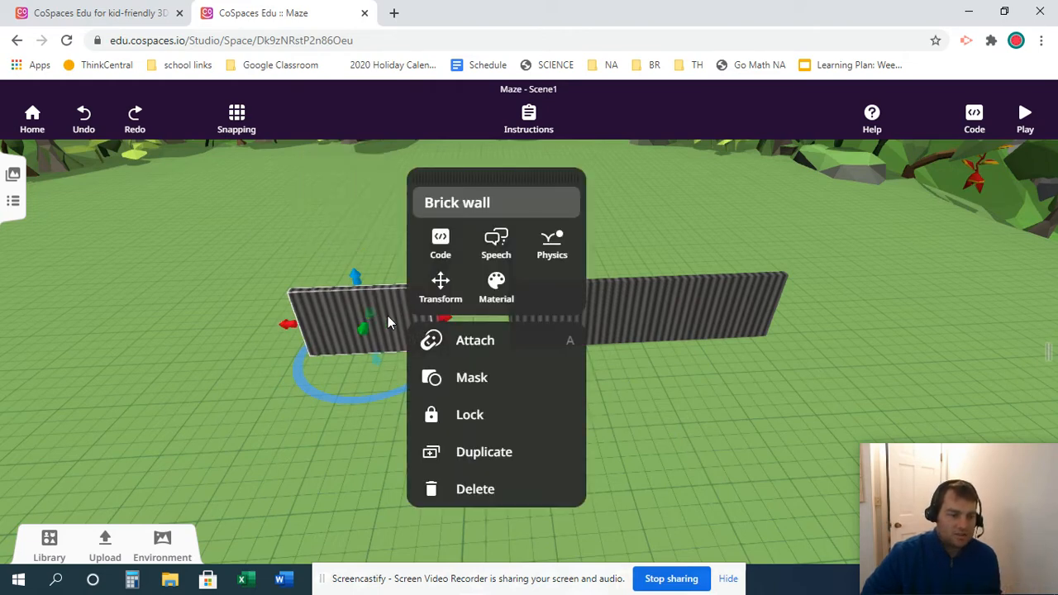
pyautogui.click(471, 415)
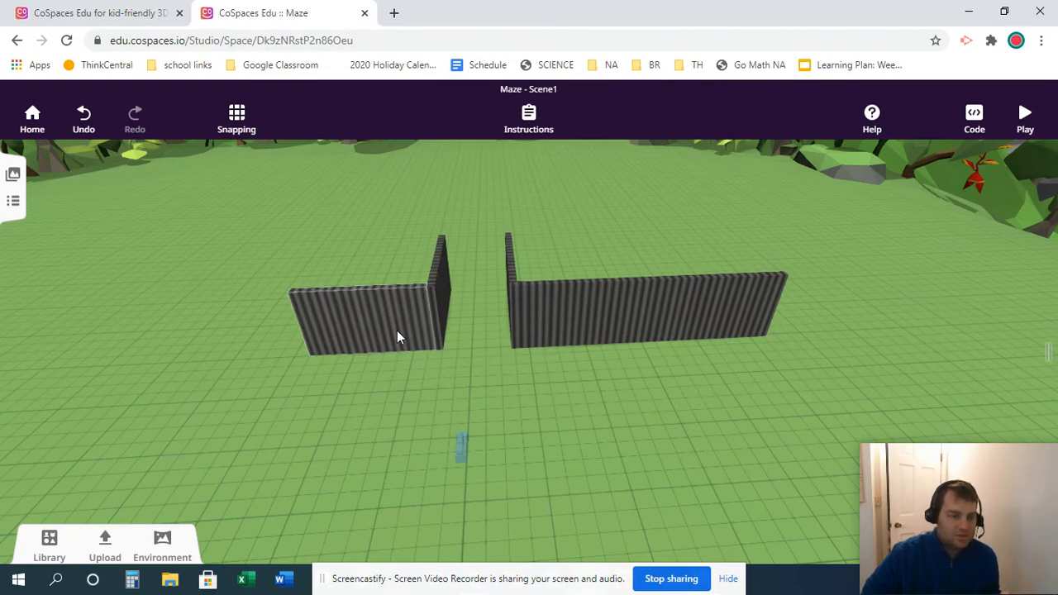
pyautogui.moveTo(397, 331); pyautogui.dragTo(388, 359)
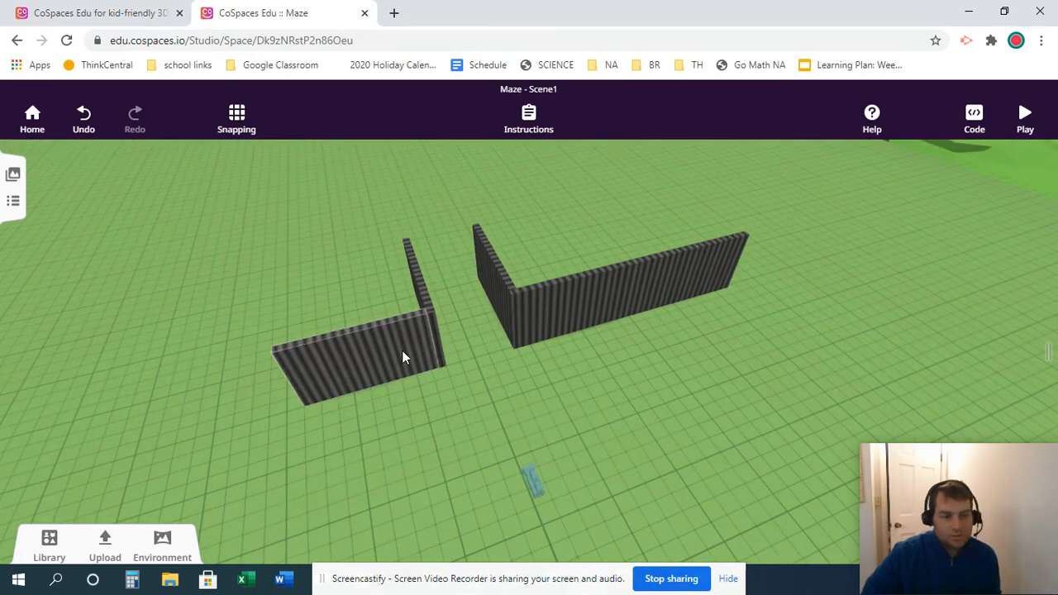
# Step: Copy the corridor's left side wall twice to the far left, turning one copy parallel to the front walls to form a corner
pyautogui.scroll(-2, 553, 379)
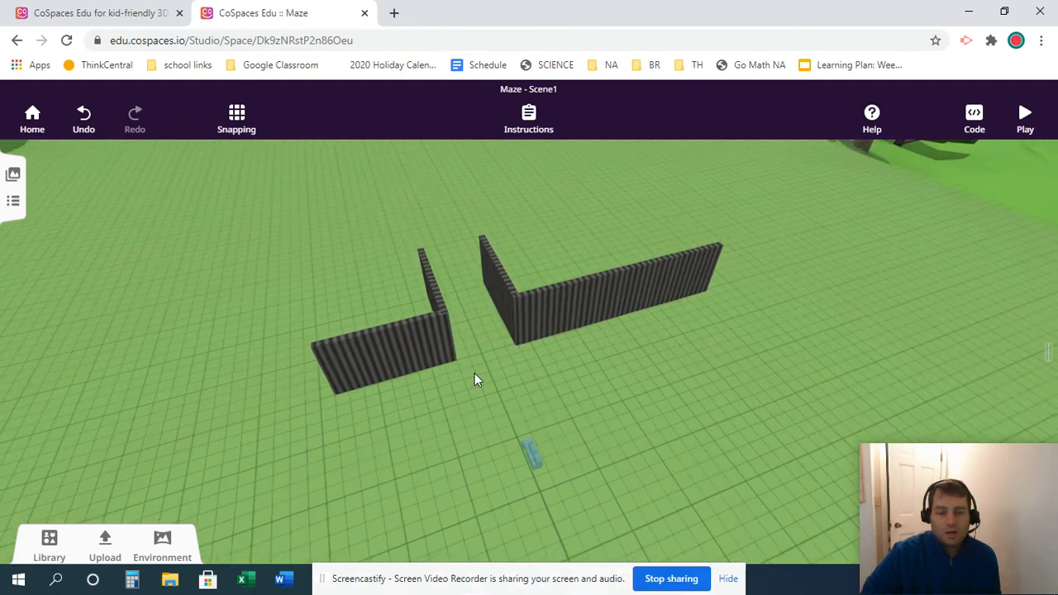
pyautogui.click(437, 297)
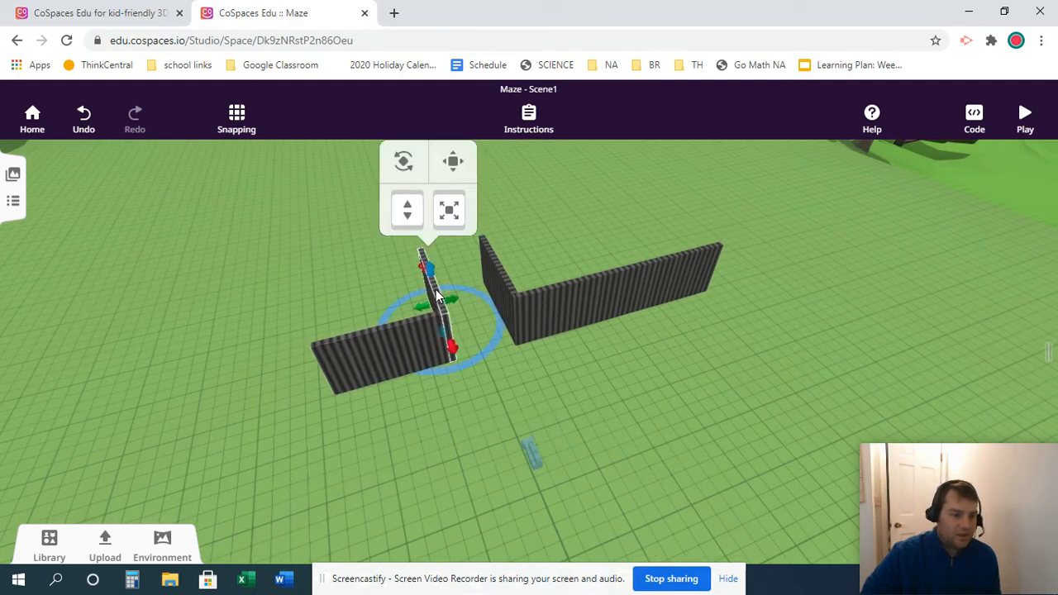
pyautogui.keyDown('alt'); pyautogui.moveTo(437, 297); pyautogui.dragTo(129, 348); pyautogui.keyUp('alt')
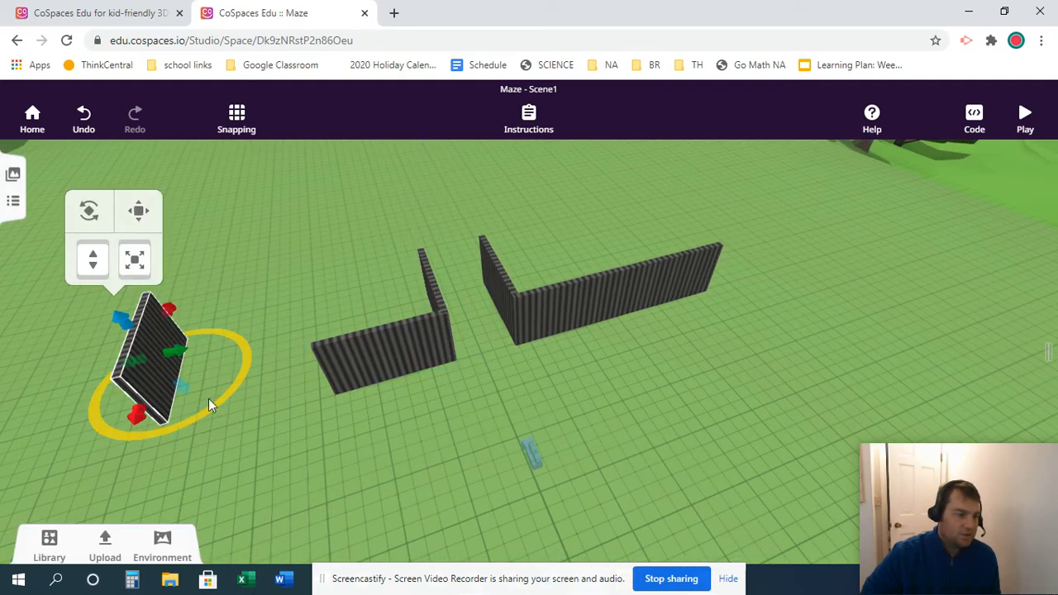
pyautogui.keyDown('alt'); pyautogui.moveTo(437, 291); pyautogui.dragTo(200, 436); pyautogui.keyUp('alt')
pyautogui.moveTo(269, 398); pyautogui.dragTo(296, 487)
pyautogui.click(427, 483)
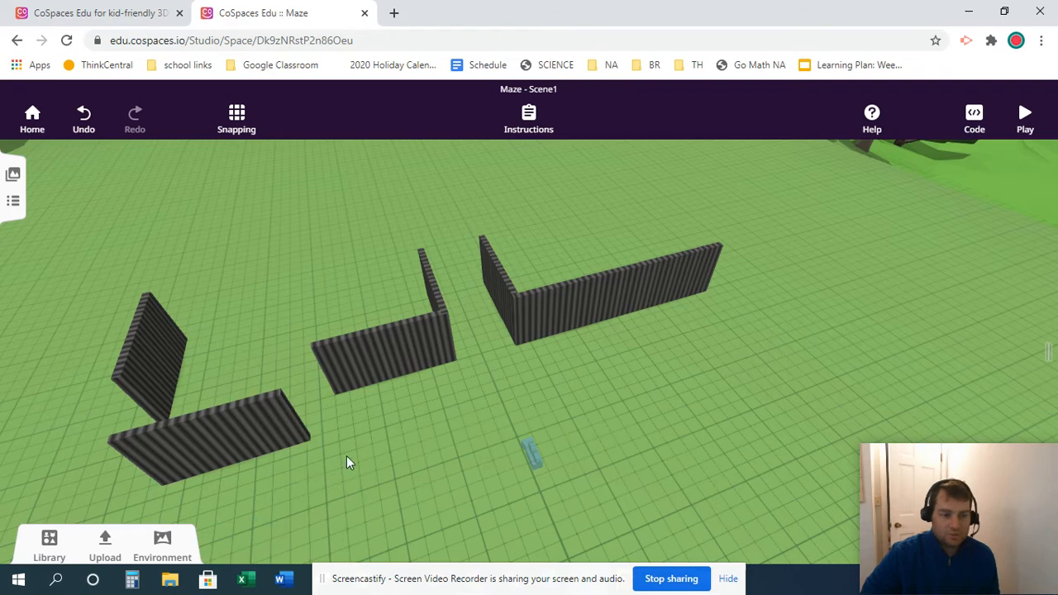
# Step: Place copies of the far-left front wall at the rear ends of both corridor side walls, extending outward from the corridor
pyautogui.keyDown('alt'); pyautogui.moveTo(229, 433); pyautogui.dragTo(532, 240); pyautogui.keyUp('alt')
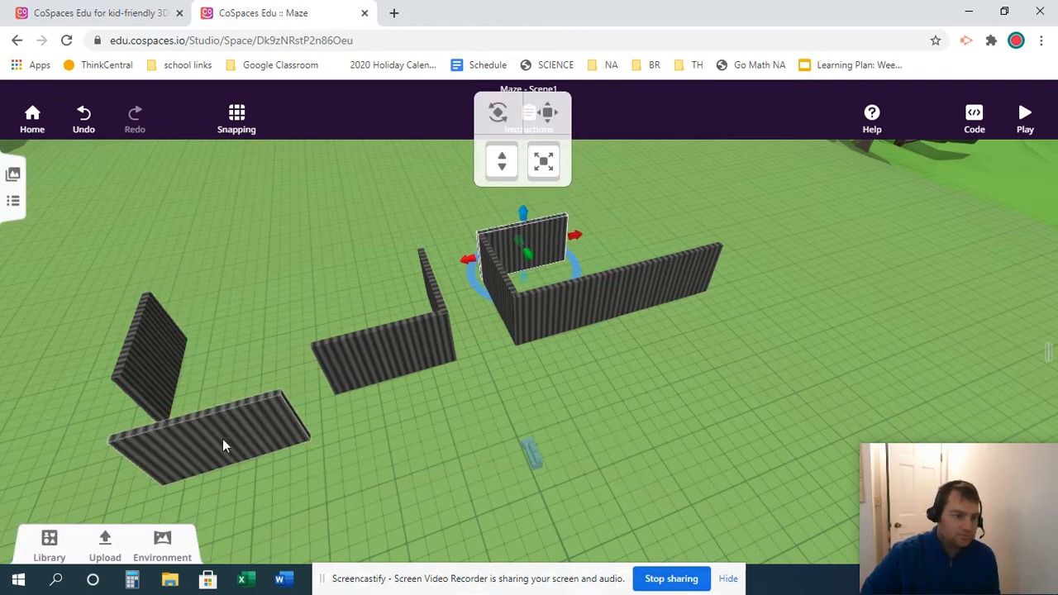
pyautogui.keyDown('alt'); pyautogui.moveTo(222, 439); pyautogui.dragTo(439, 275); pyautogui.keyUp('alt')
pyautogui.click(482, 348)
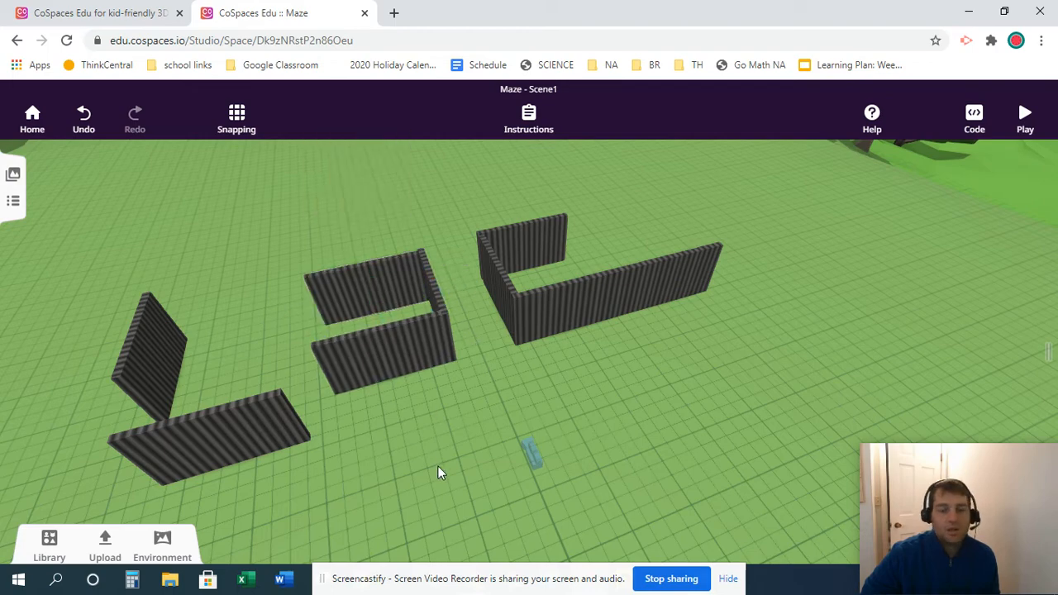
# Step: Copy the far-left side wall to a spot behind the corridor and to the outer end of the left rear wall
pyautogui.moveTo(485, 437); pyautogui.dragTo(420, 444)
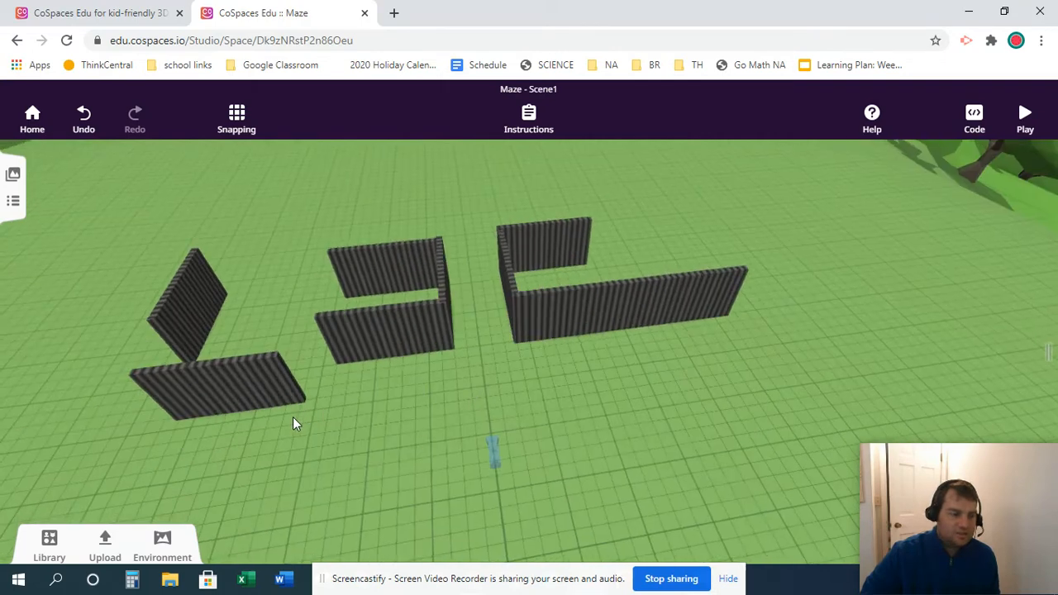
pyautogui.keyDown('alt'); pyautogui.moveTo(192, 305); pyautogui.dragTo(495, 180); pyautogui.keyUp('alt')
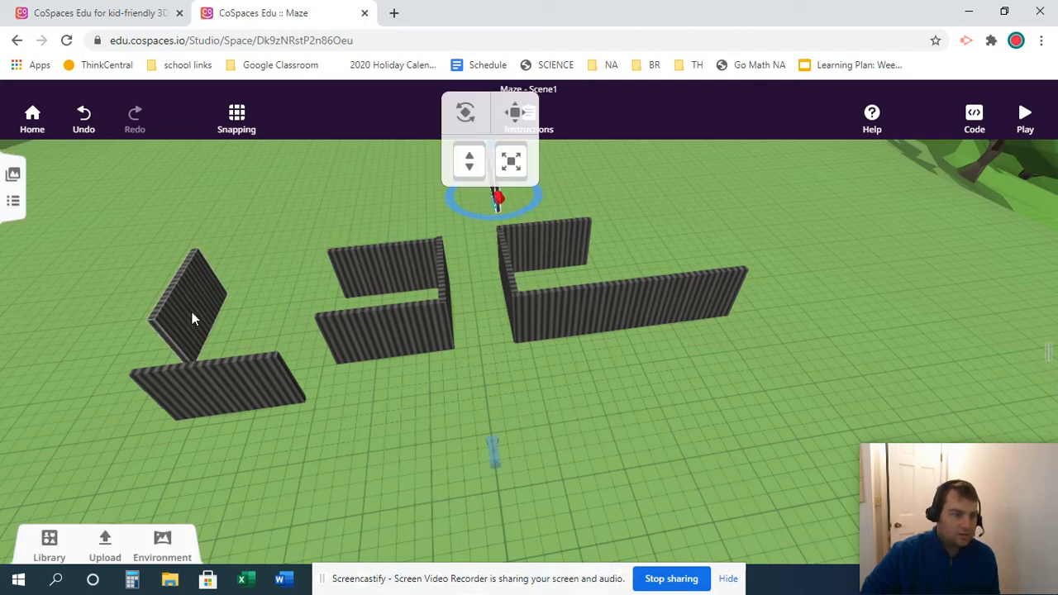
pyautogui.keyDown('alt'); pyautogui.moveTo(193, 312); pyautogui.dragTo(345, 253); pyautogui.keyUp('alt')
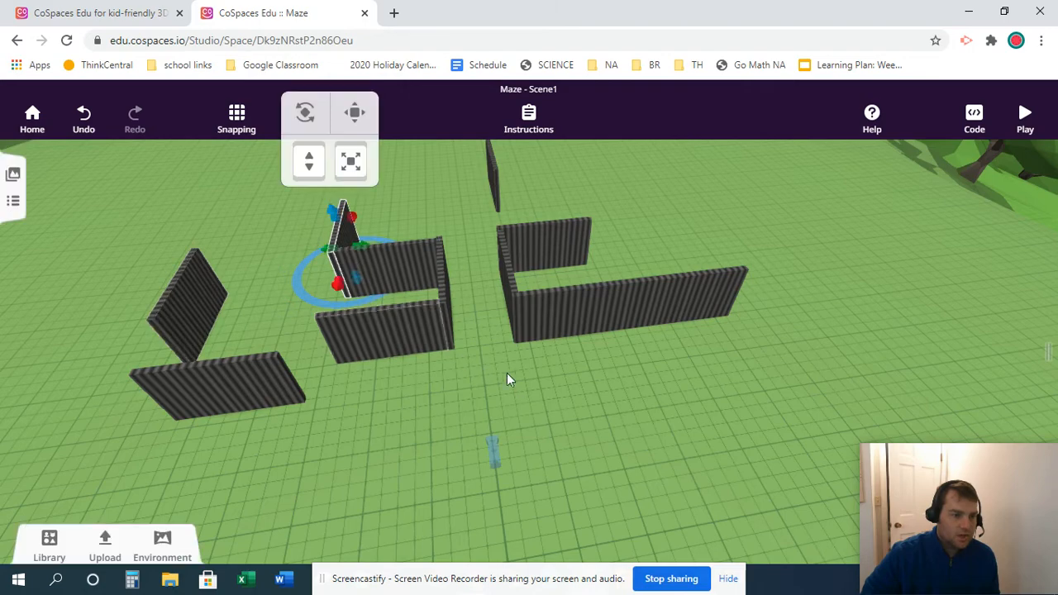
pyautogui.click(562, 468)
# Step: From a top-down view, add a copy of each far-left wall behind the corridor, one parallel to the corridor and one crosswise
pyautogui.scroll(-3, 575, 470)
pyautogui.scroll(-3, 576, 476)
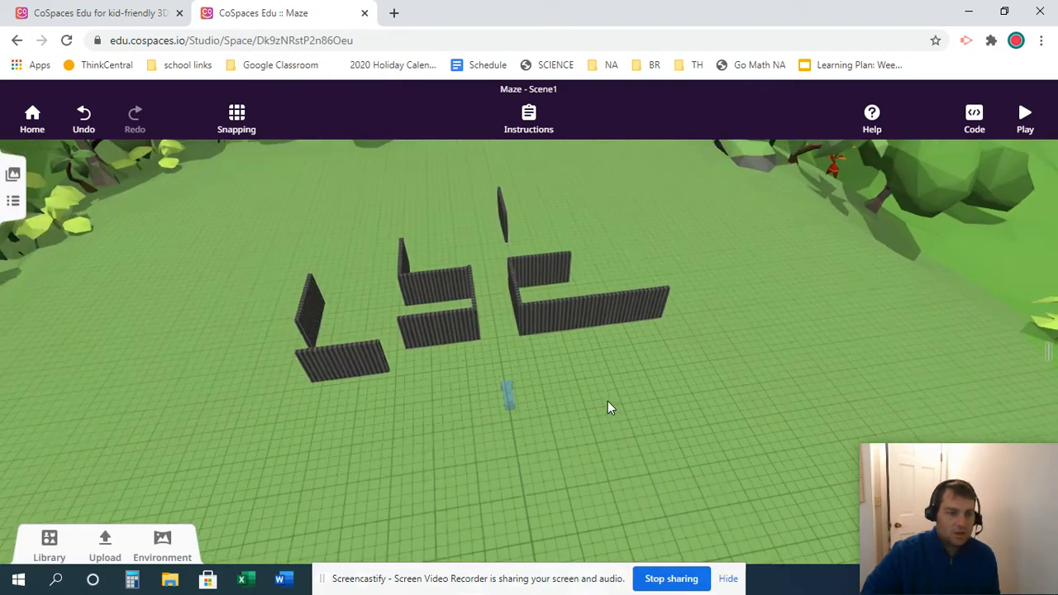
pyautogui.scroll(-5, 594, 402)
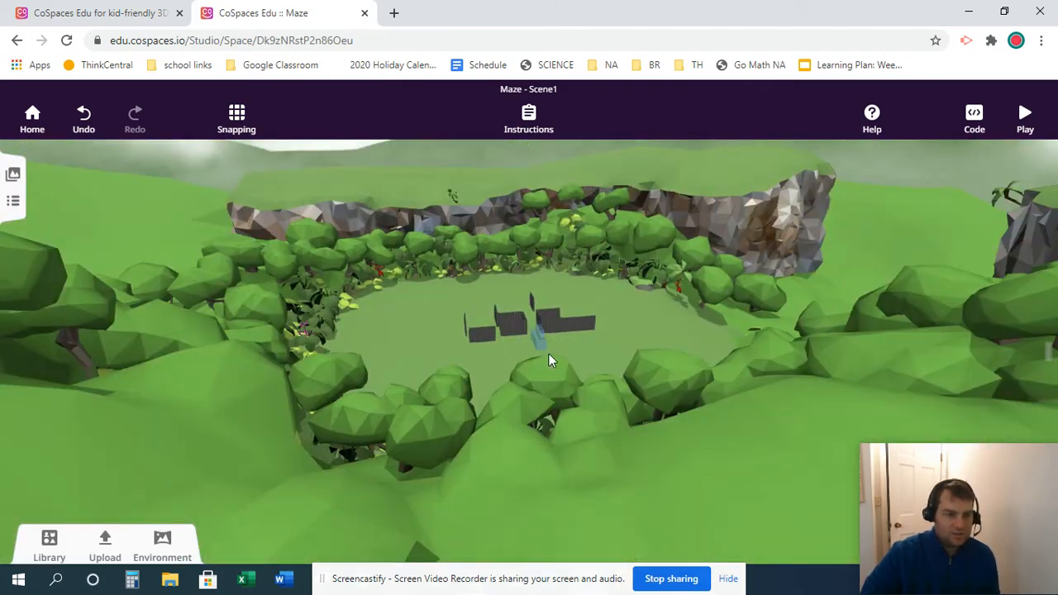
pyautogui.moveTo(372, 310); pyautogui.dragTo(548, 484)
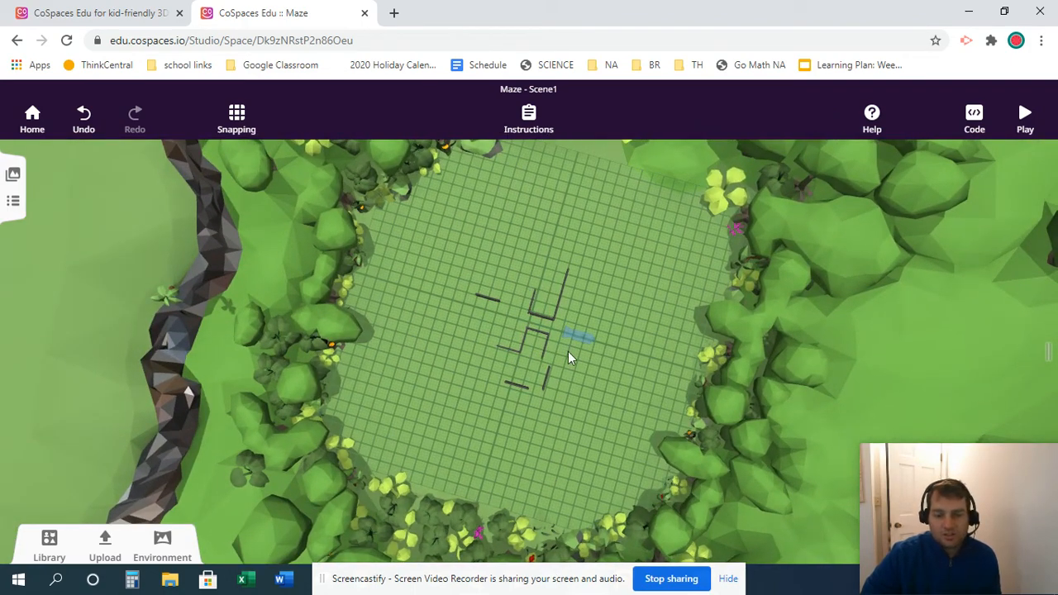
pyautogui.click(520, 387)
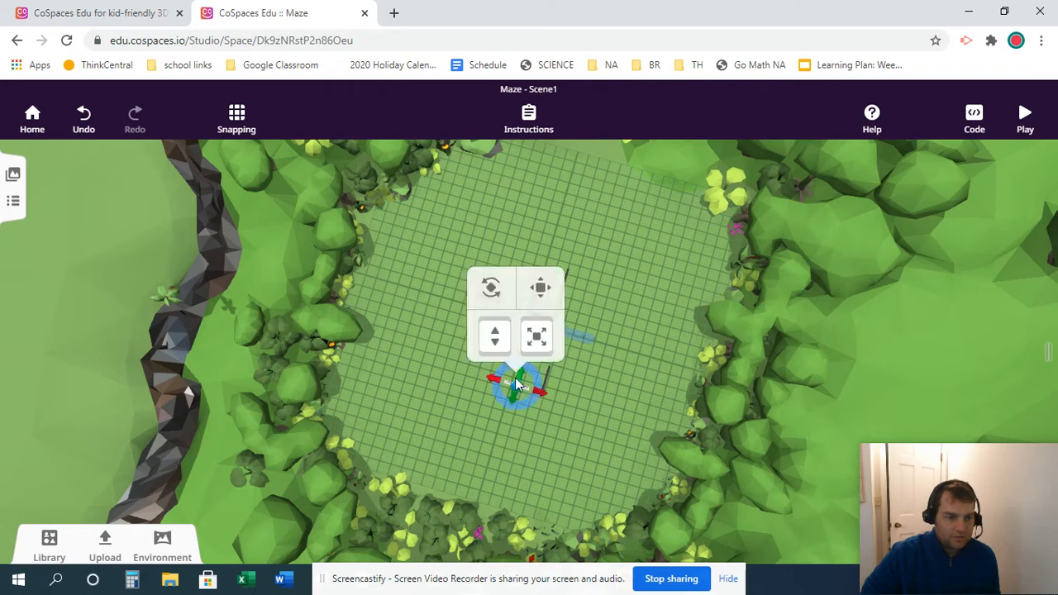
pyautogui.moveTo(520, 387); pyautogui.dragTo(486, 325)
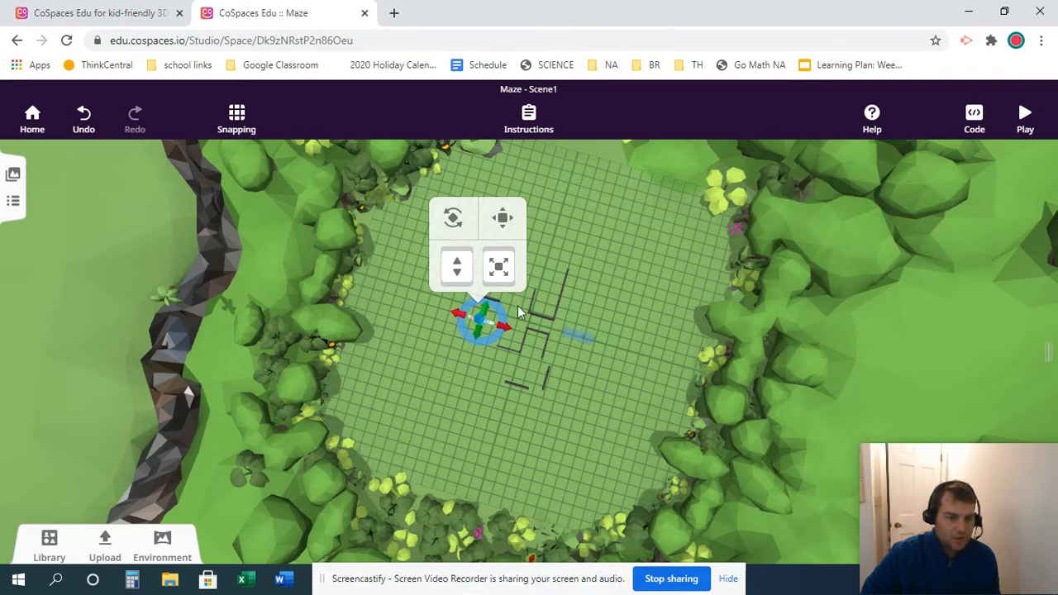
pyautogui.moveTo(544, 384); pyautogui.dragTo(510, 271)
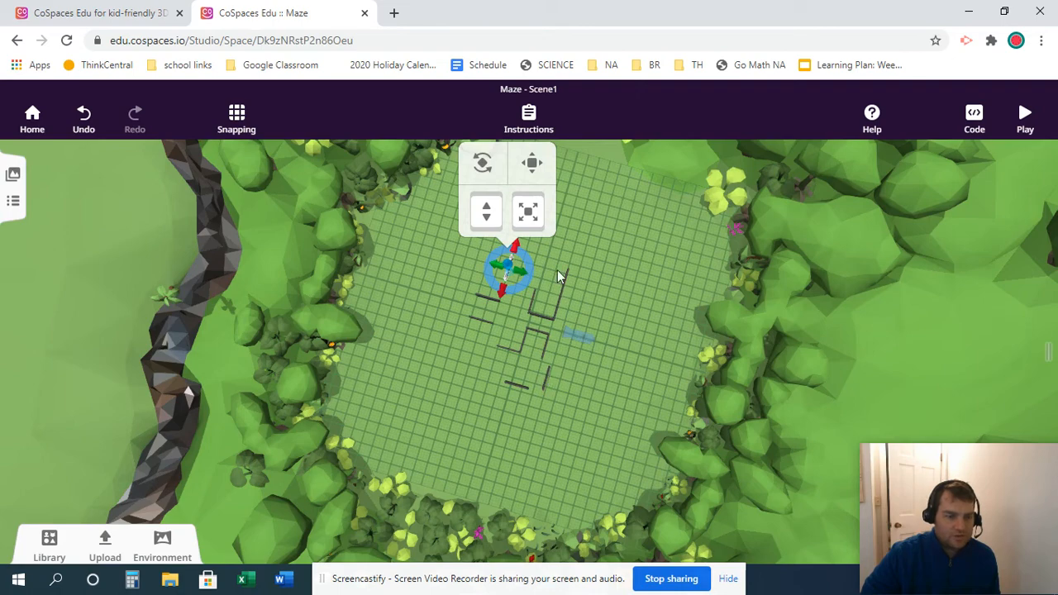
pyautogui.click(623, 444)
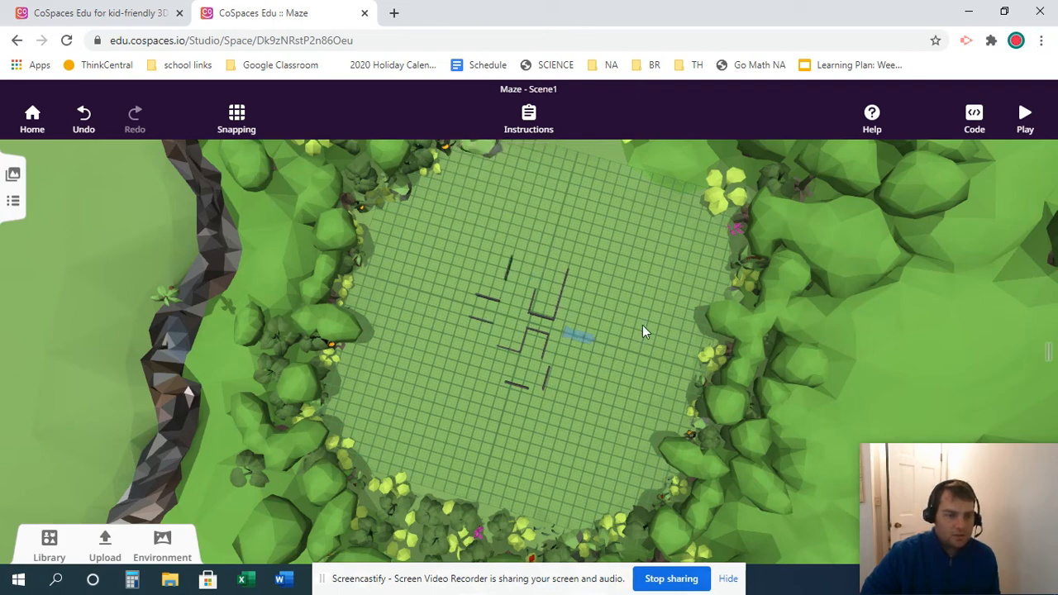
# Step: Play the scene and walk forward through the opening into the metal-wall corridor
pyautogui.moveTo(630, 397); pyautogui.dragTo(536, 363)
pyautogui.scroll(3, 536, 361)
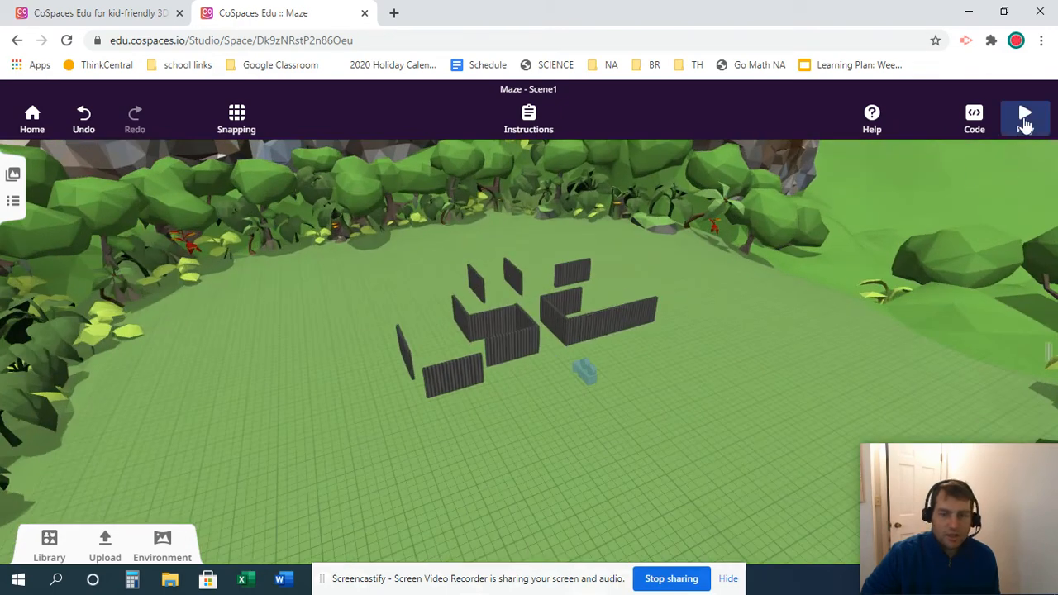
pyautogui.click(1029, 116)
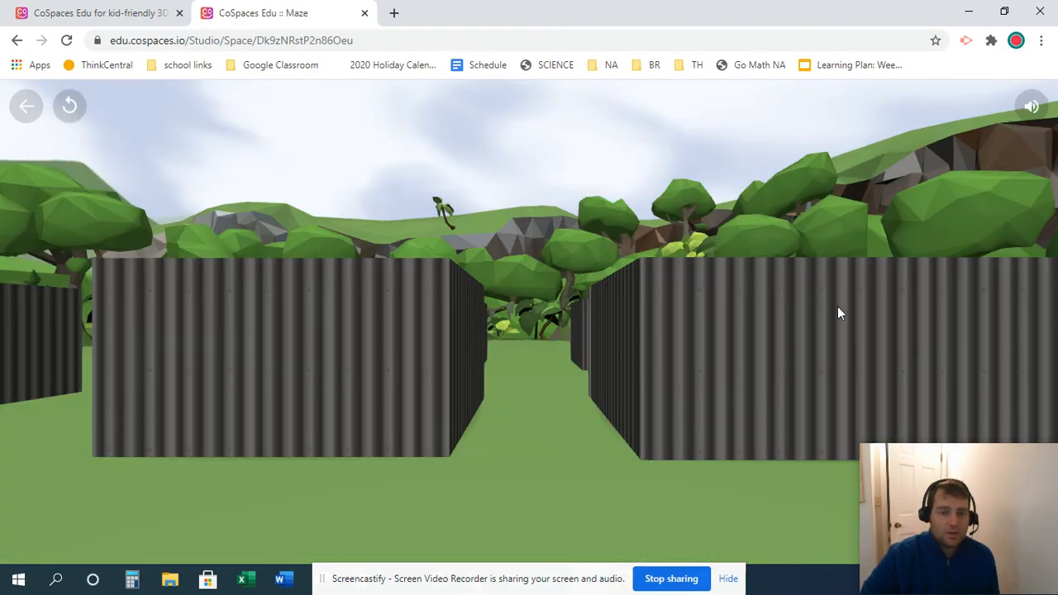
pyautogui.press('Up')
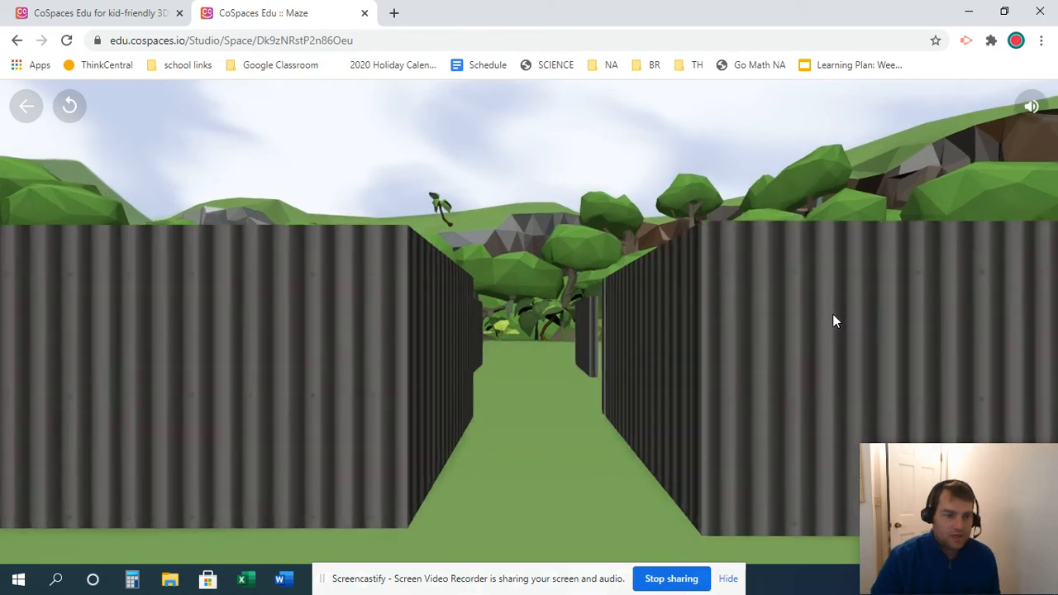
pyautogui.press('Up')
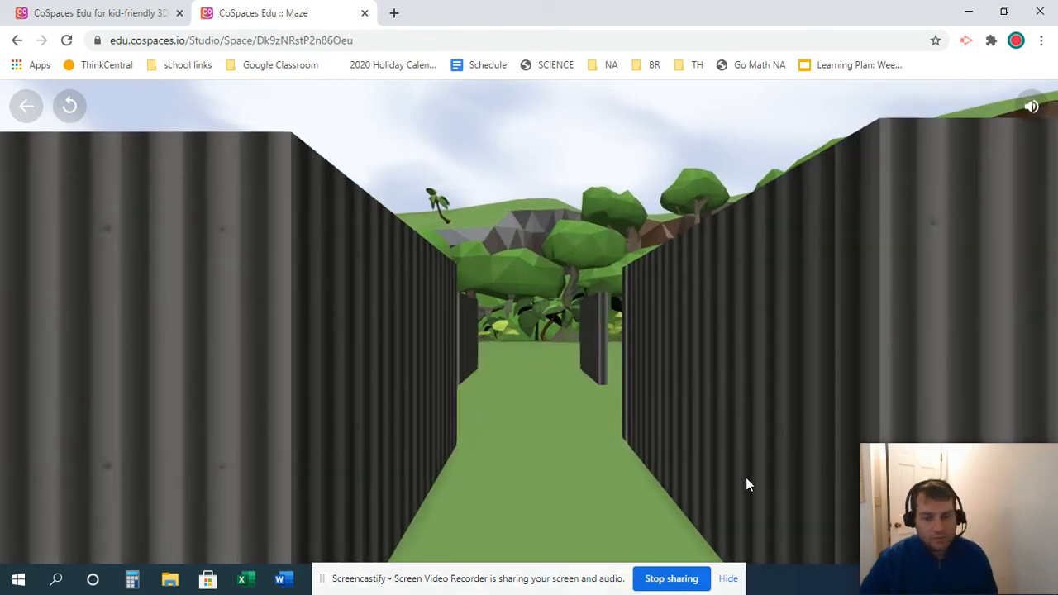
pyautogui.press('Up')
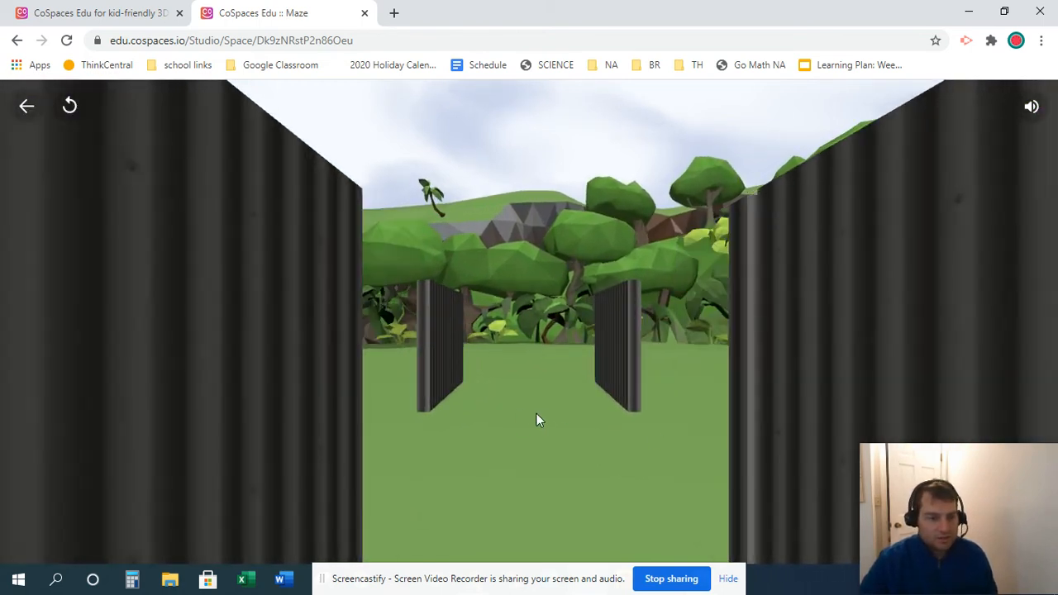
# Step: Look around while walking through the metal-wall corridor, then back away to view the maze from outside its front entrance
pyautogui.moveTo(536, 413); pyautogui.dragTo(484, 380)
pyautogui.press('Up')
pyautogui.press('Up')
pyautogui.press('Up')
pyautogui.press('Up')
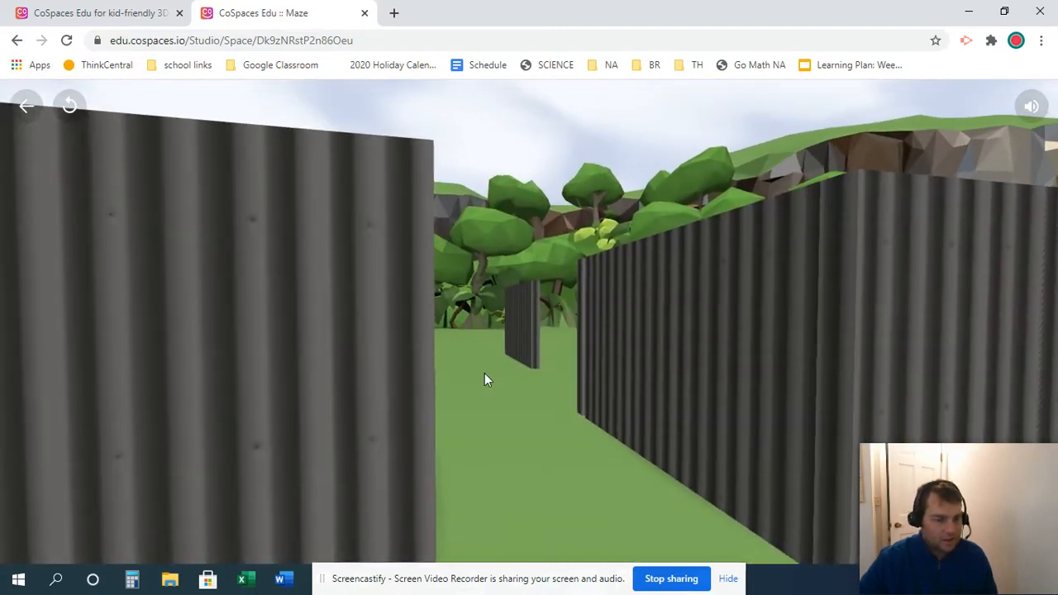
pyautogui.press('Down')
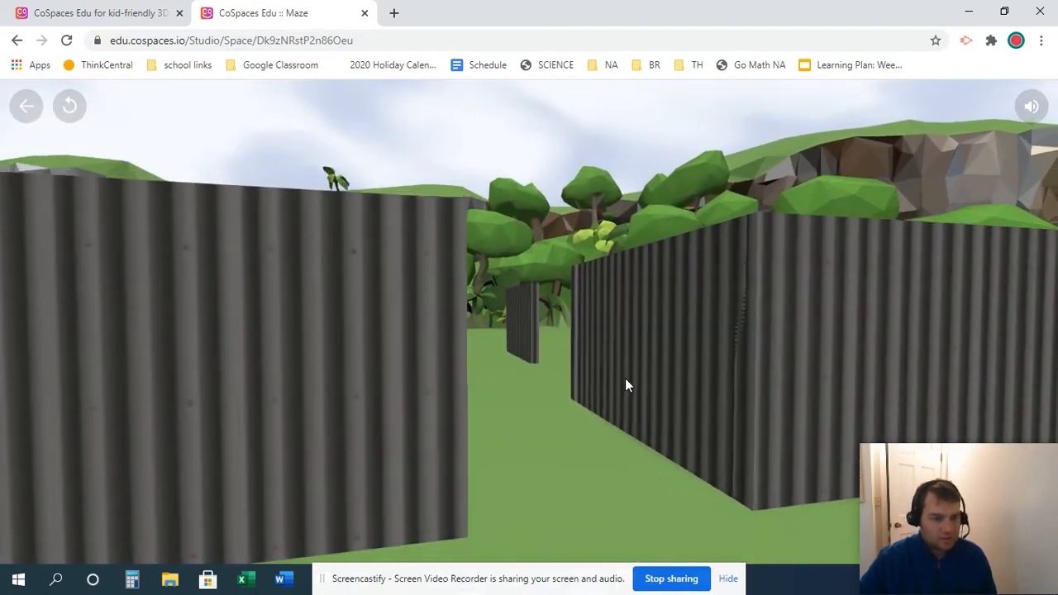
pyautogui.press('Down')
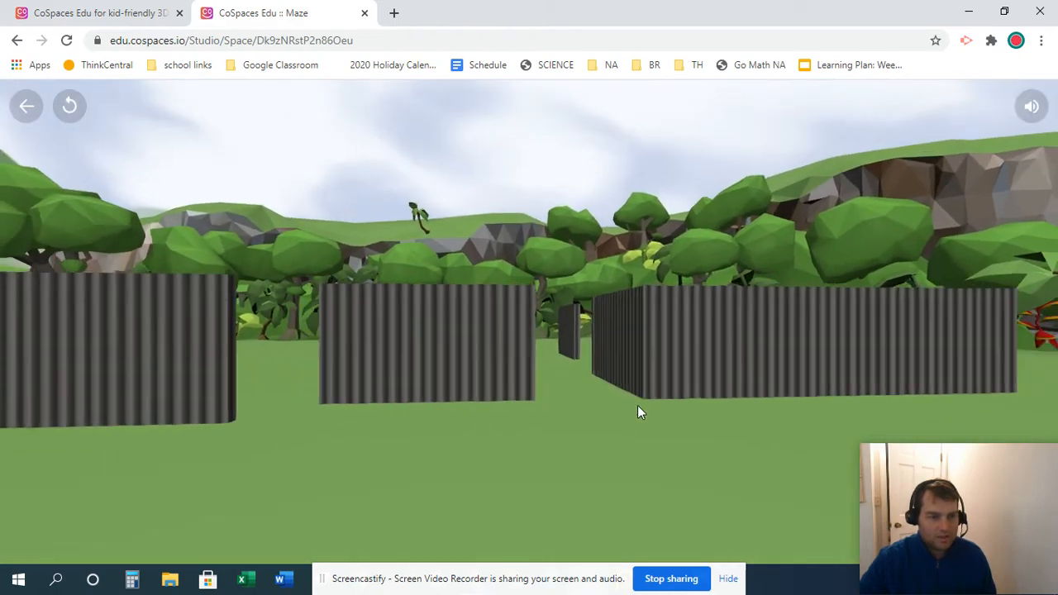
# Step: Walk forward through the corridor to its rear opening, then return to the scene editor
pyautogui.press('Up')
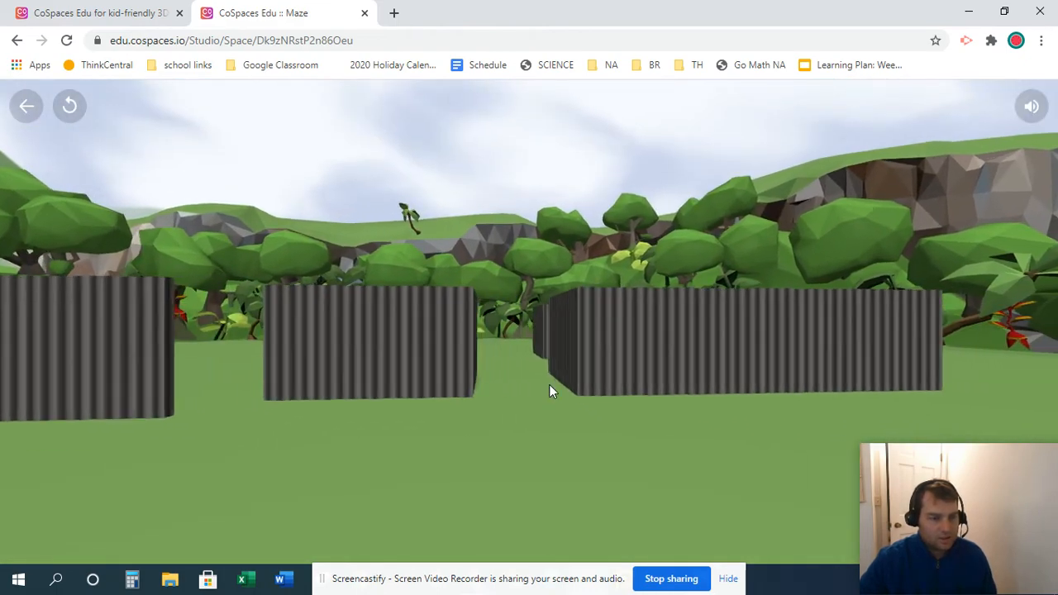
pyautogui.press('Up')
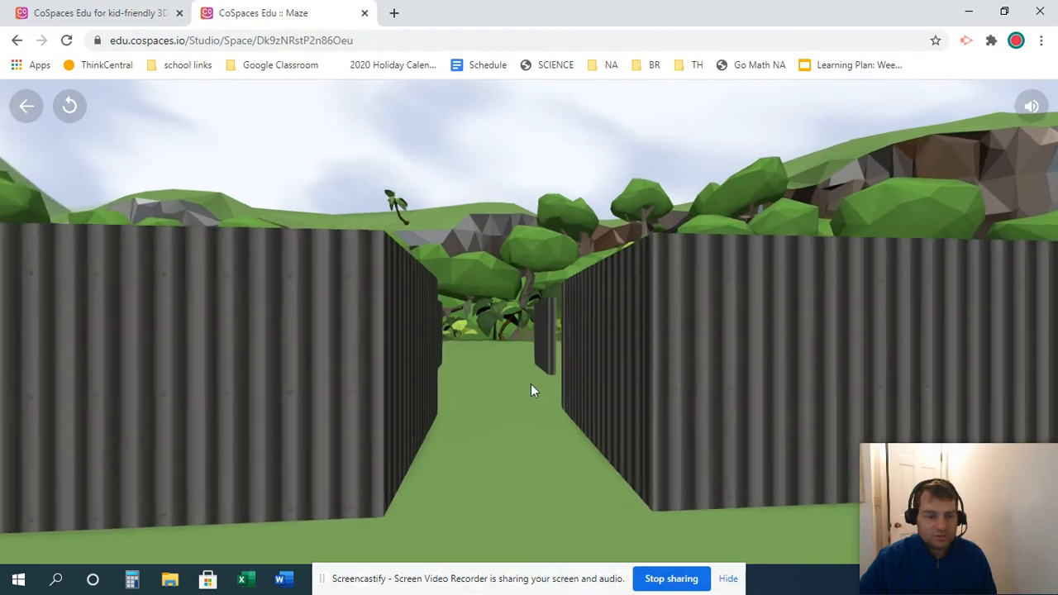
pyautogui.press('Up')
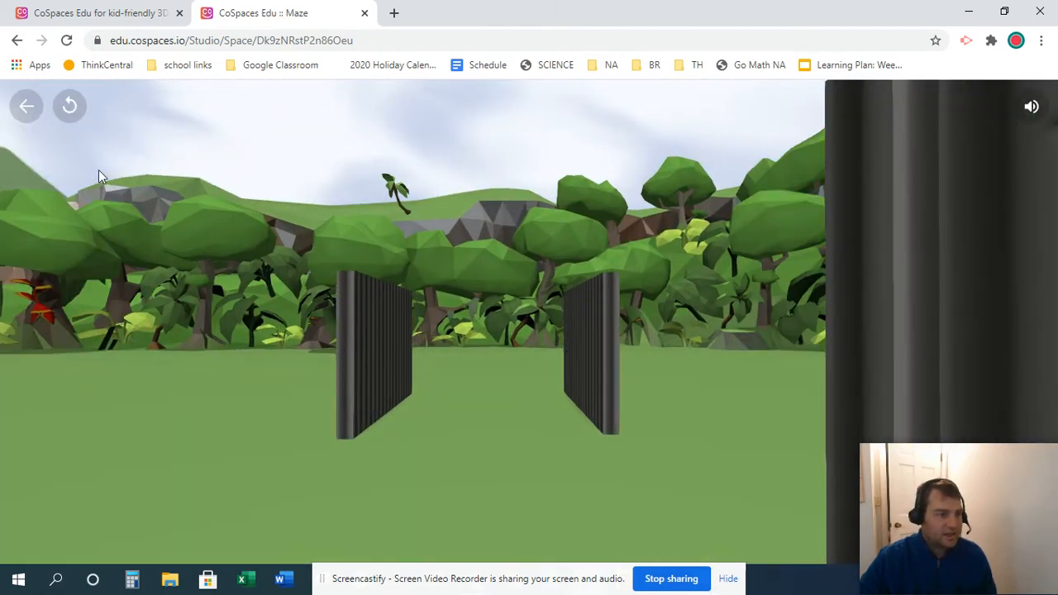
pyautogui.click(26, 105)
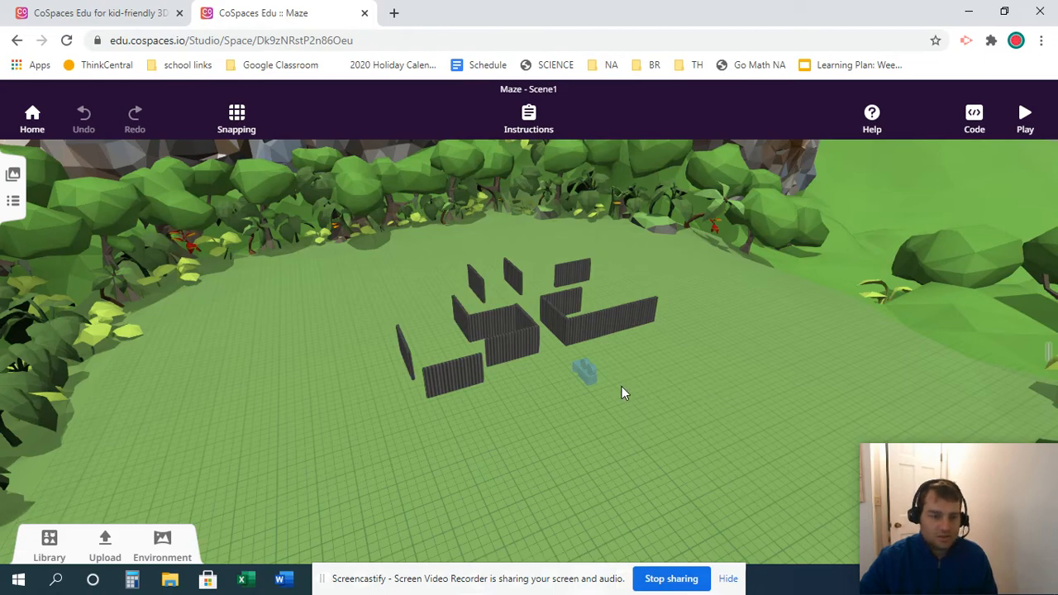
# Step: From a top-down view, nudge the right rear wall to line up with the corridor side wall's end, and check the rear corners
pyautogui.scroll(-2, 622, 387)
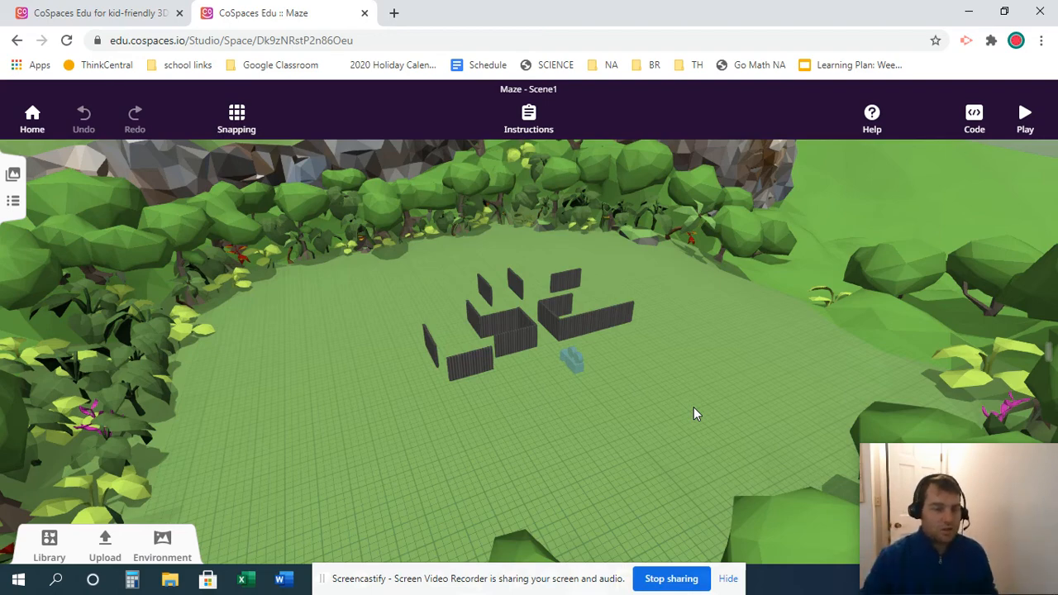
pyautogui.scroll(3, 512, 359)
pyautogui.scroll(4, 468, 347)
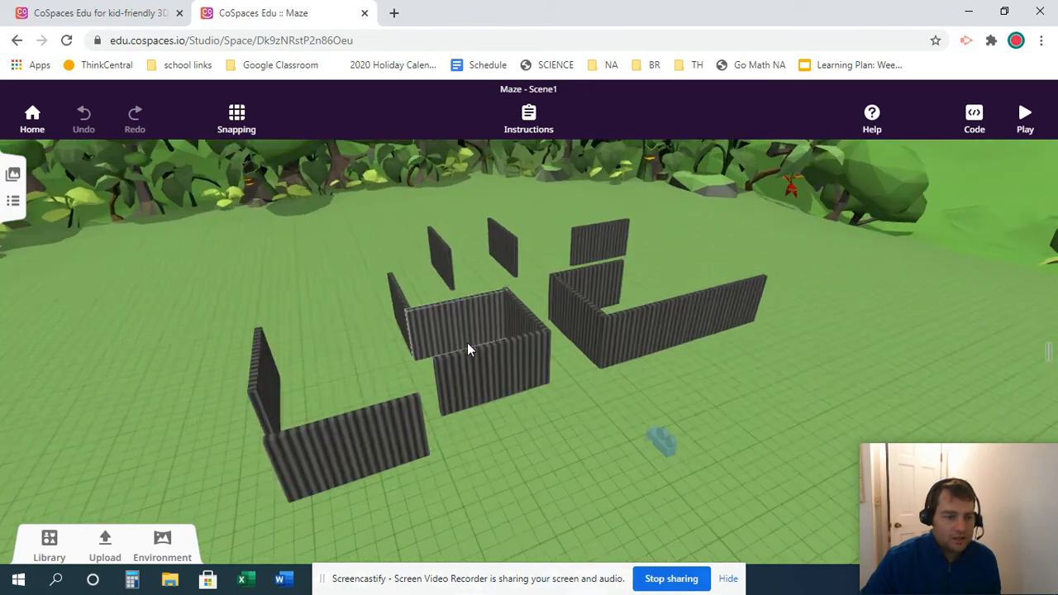
pyautogui.scroll(2, 555, 307)
pyautogui.moveTo(553, 338); pyautogui.dragTo(533, 421)
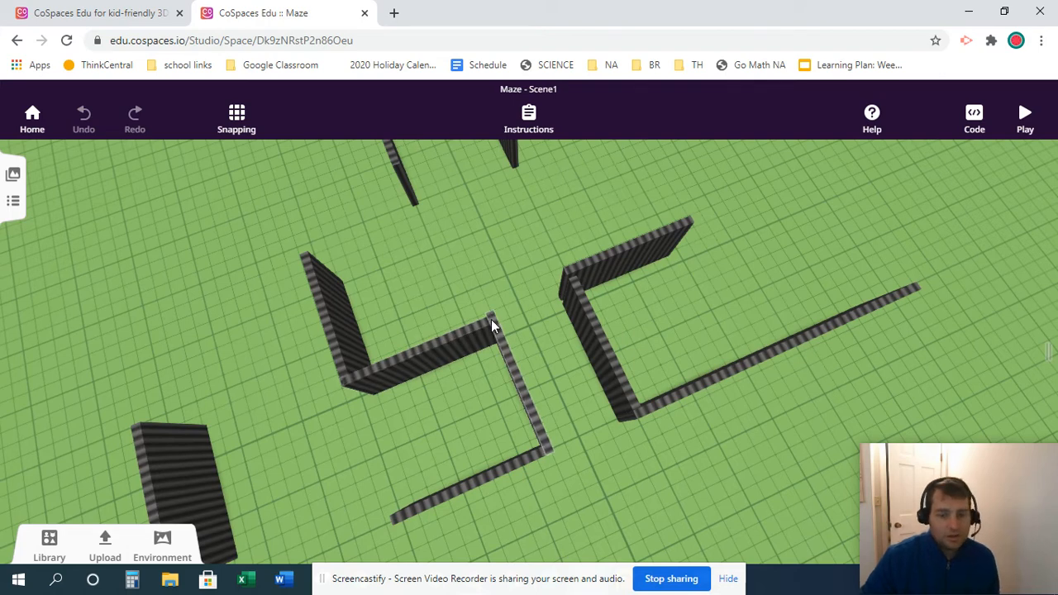
pyautogui.click(587, 275)
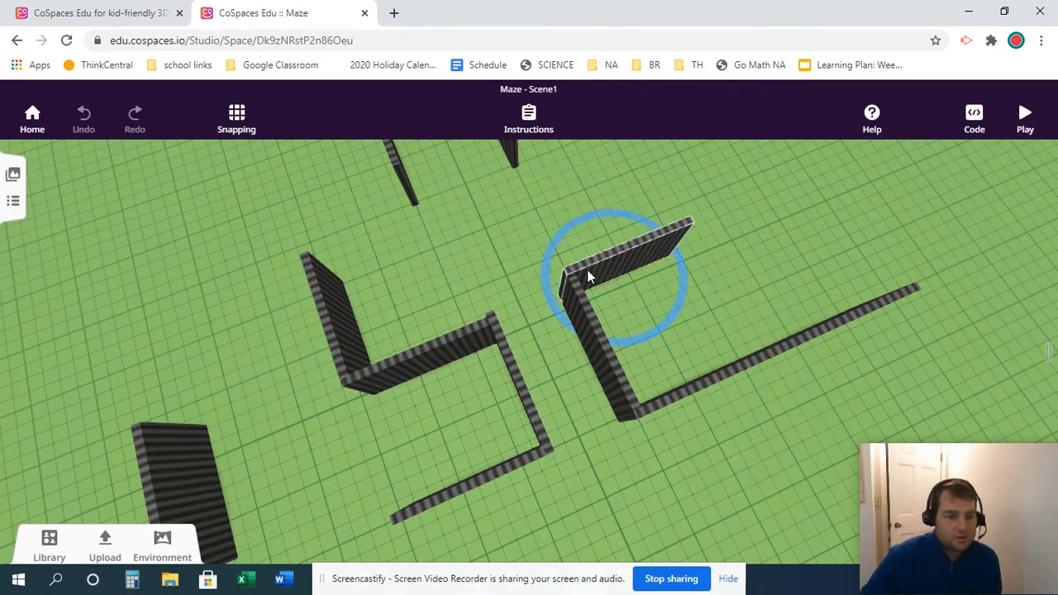
pyautogui.moveTo(587, 275); pyautogui.dragTo(587, 280)
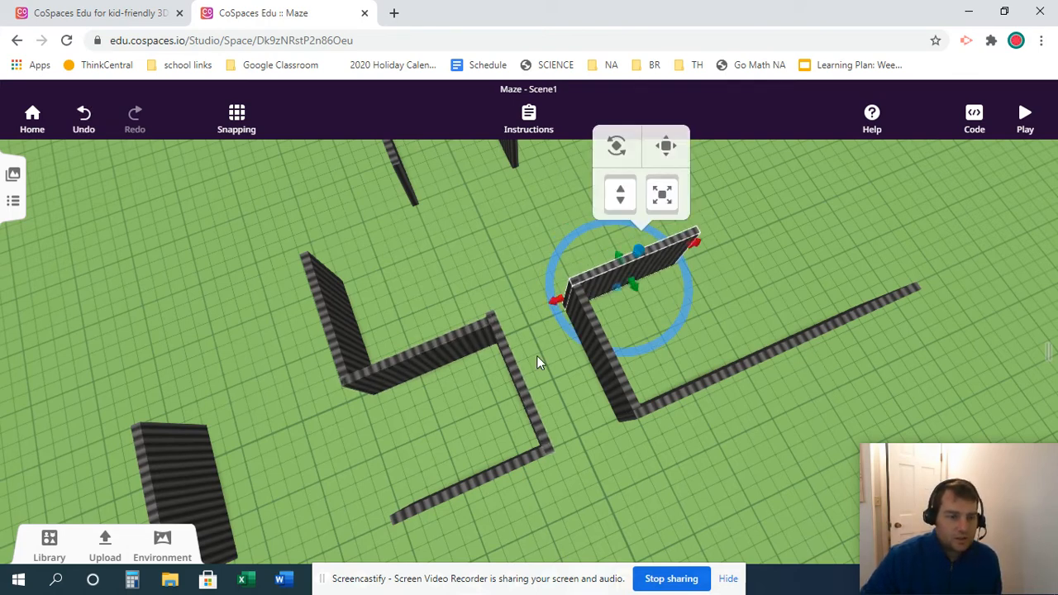
pyautogui.click(535, 376)
pyautogui.scroll(3, 554, 370)
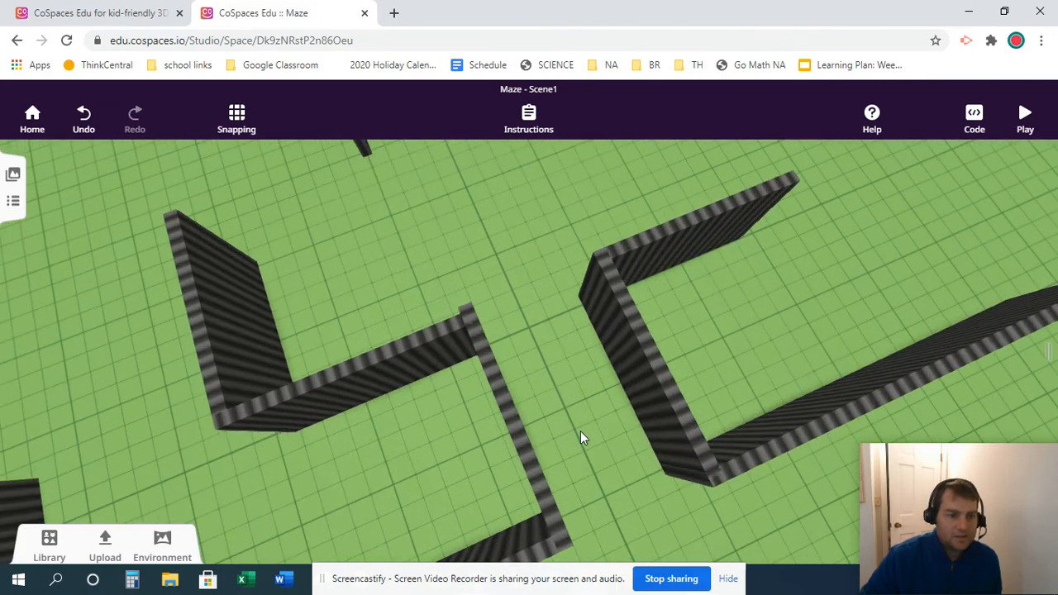
pyautogui.moveTo(581, 437); pyautogui.dragTo(527, 426)
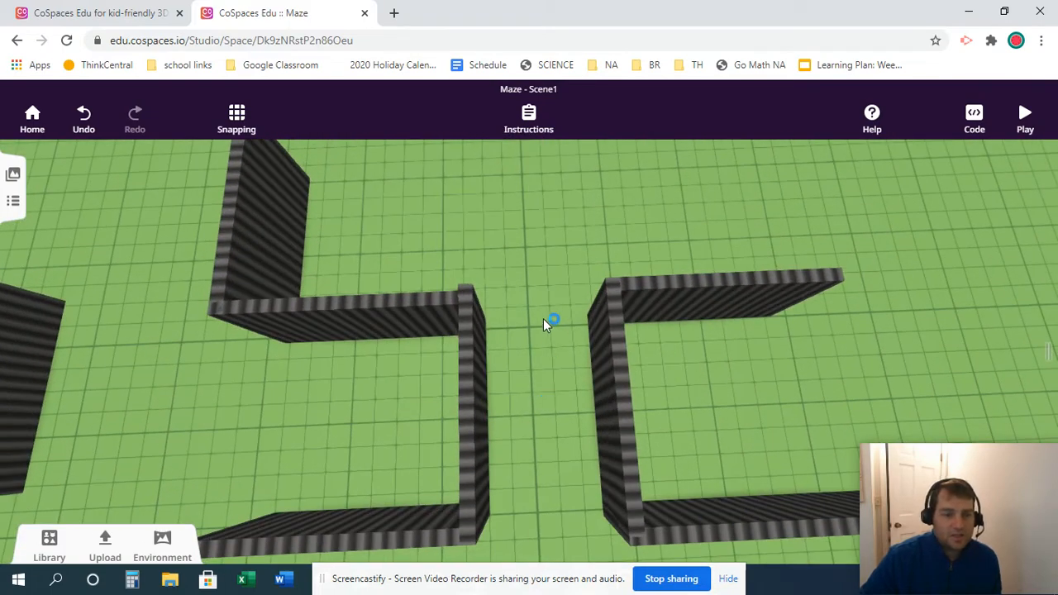
pyautogui.scroll(6, 543, 325)
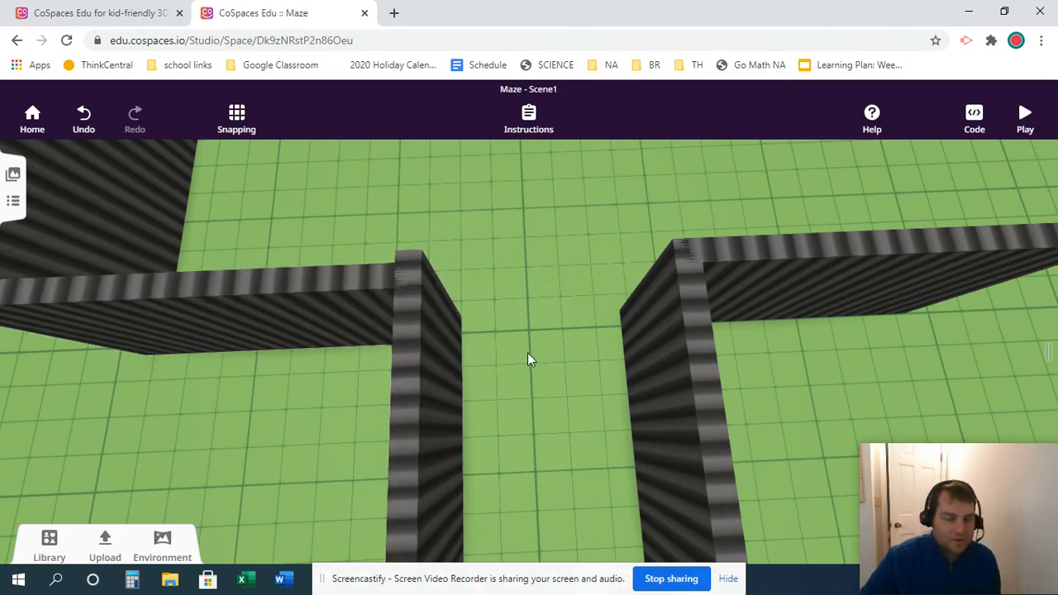
pyautogui.scroll(-5, 531, 397)
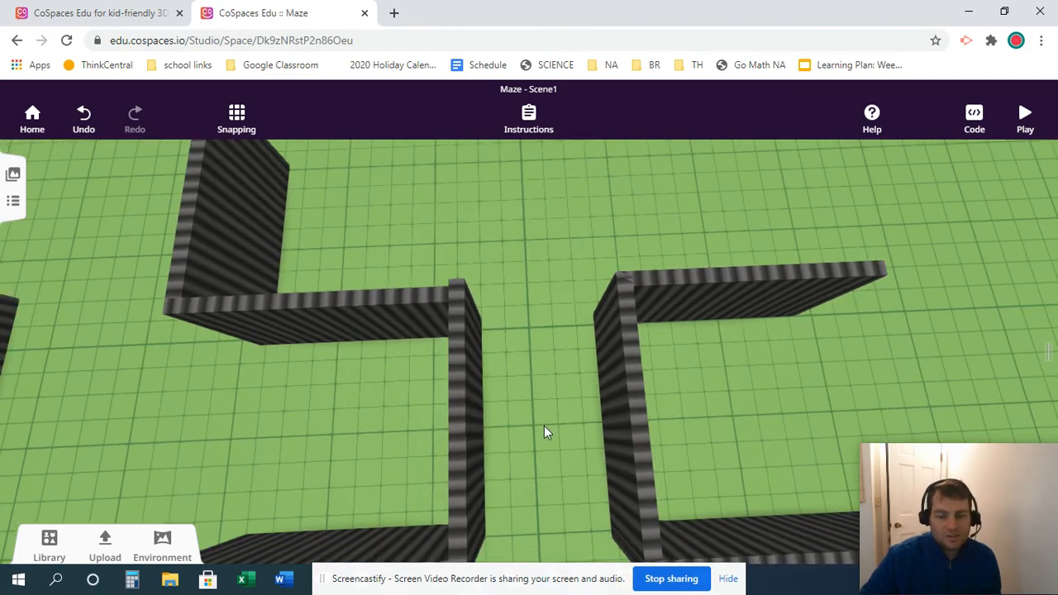
pyautogui.moveTo(544, 426)
pyautogui.mouseDown()
pyautogui.moveTo(524, 330)
pyautogui.moveTo(559, 415)
pyautogui.mouseUp()
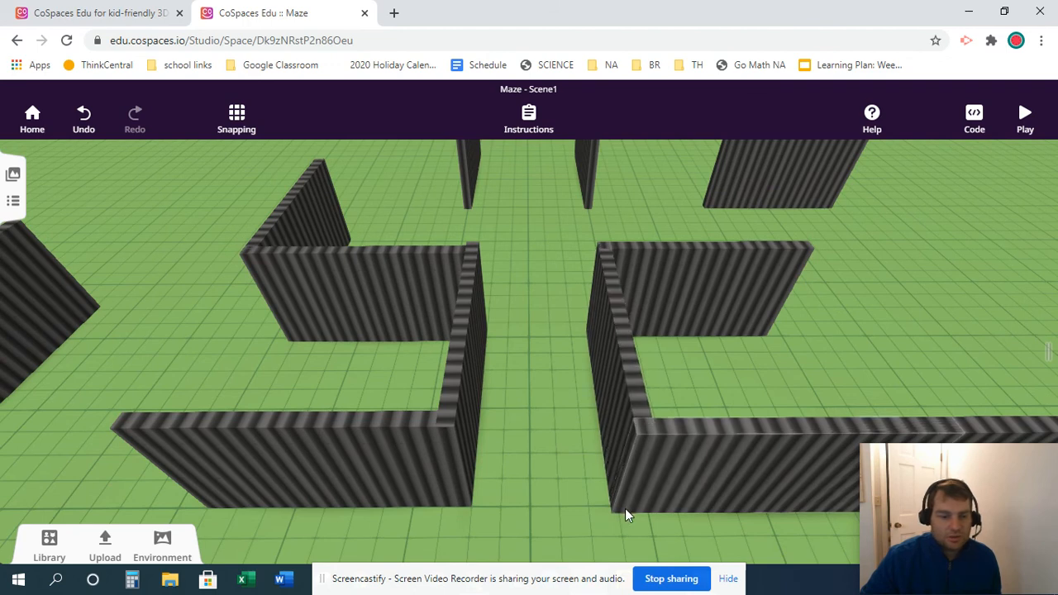